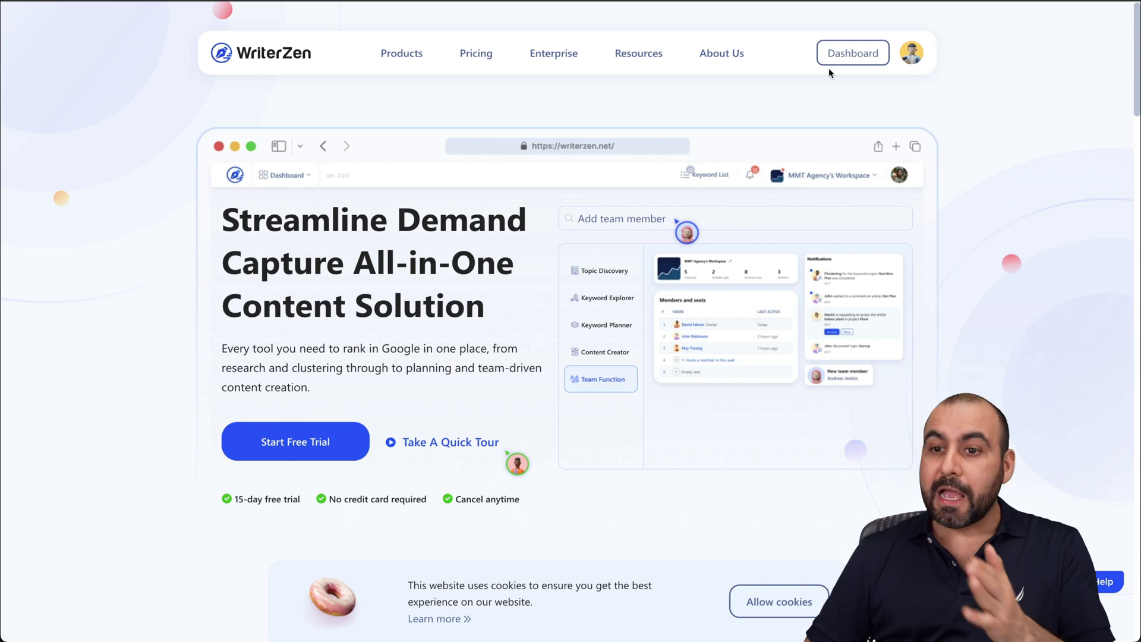
Step: Go from the homepage to the workspace dashboard and open Topic Discovery from the tools menu
{"action": "left_click", "coordinate": [839, 56]}
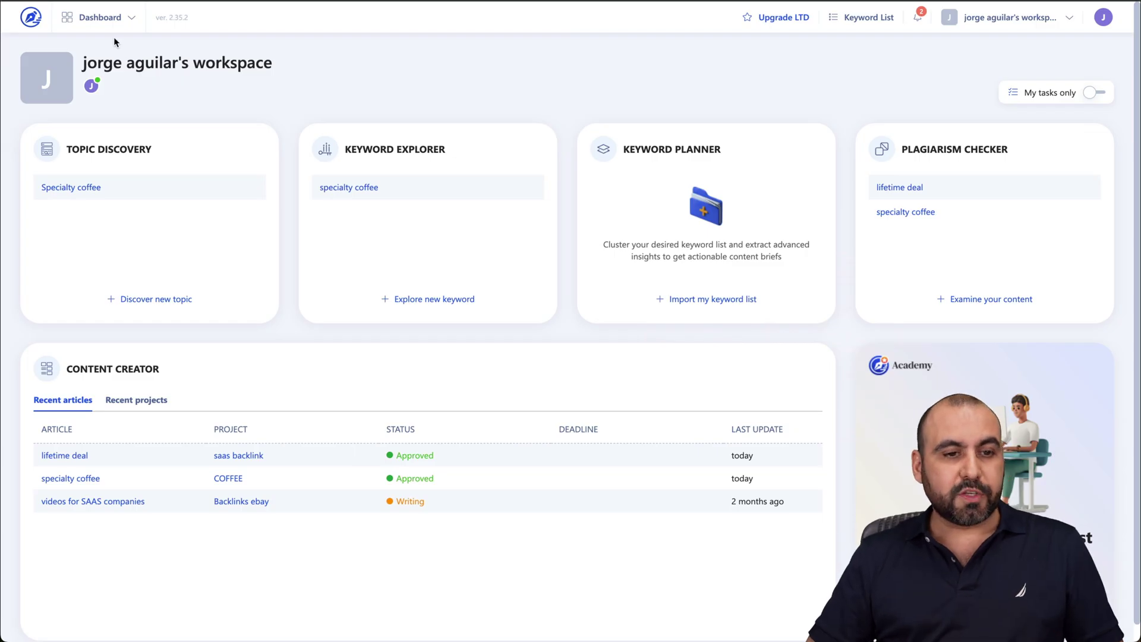
{"action": "left_click", "coordinate": [109, 28]}
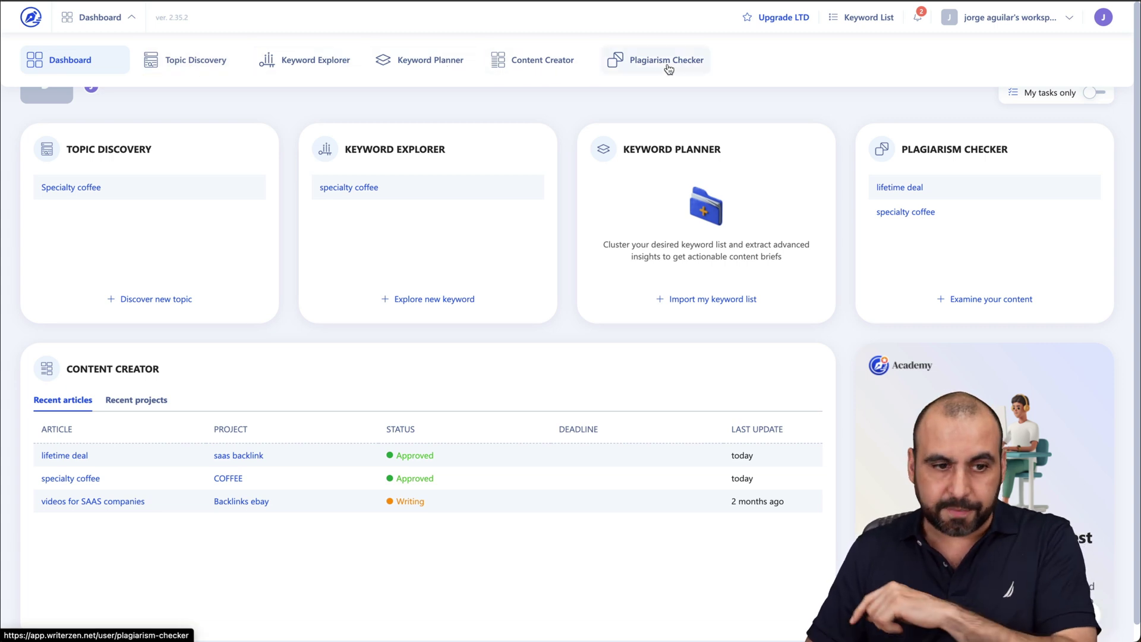
{"action": "left_click", "coordinate": [194, 63]}
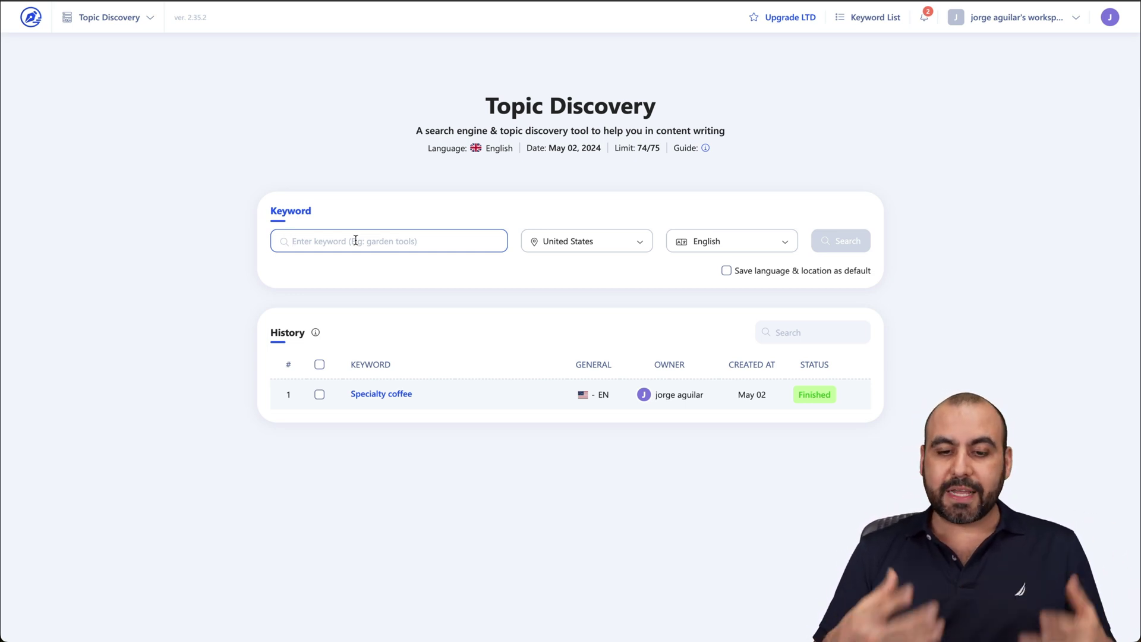
Step: Open the saved 'Specialty coffee' research (76 topics) and expand the Specialty Coffee main topic's ideas
{"action": "left_click", "coordinate": [391, 396]}
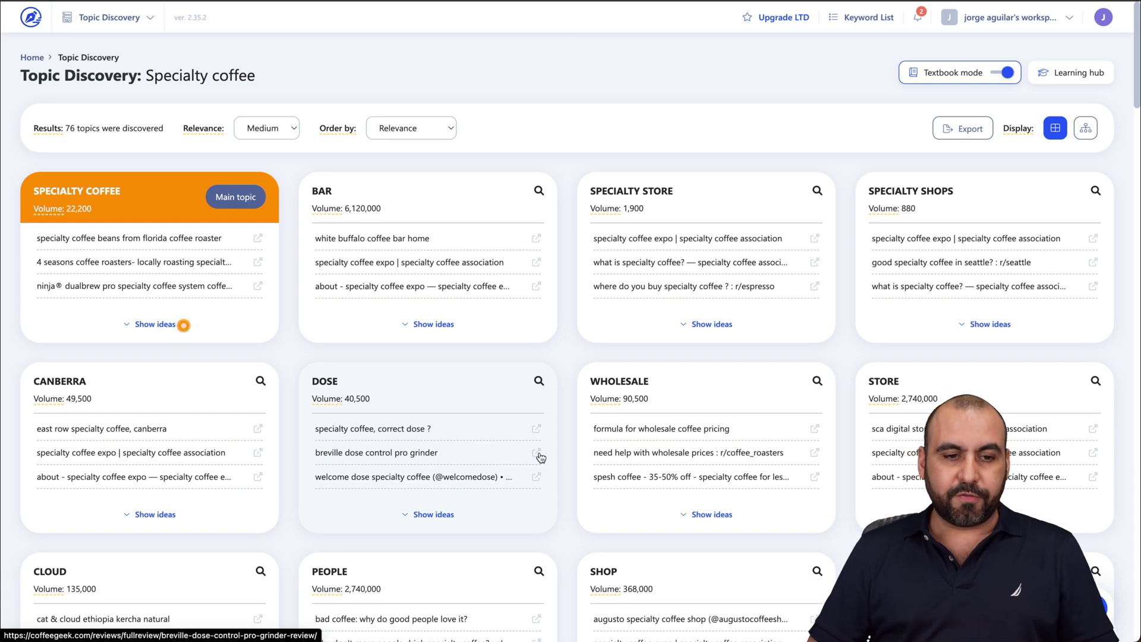
{"action": "mouse_move", "coordinate": [47, 208]}
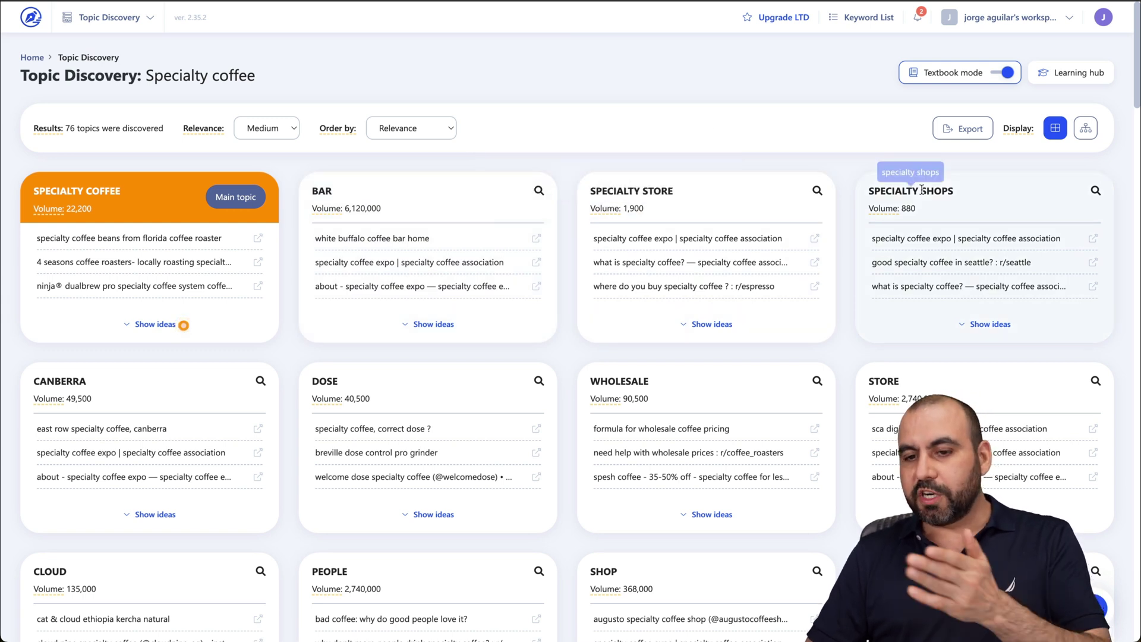
{"action": "scroll", "coordinate": [519, 355], "scroll_direction": "down", "scroll_amount": 4}
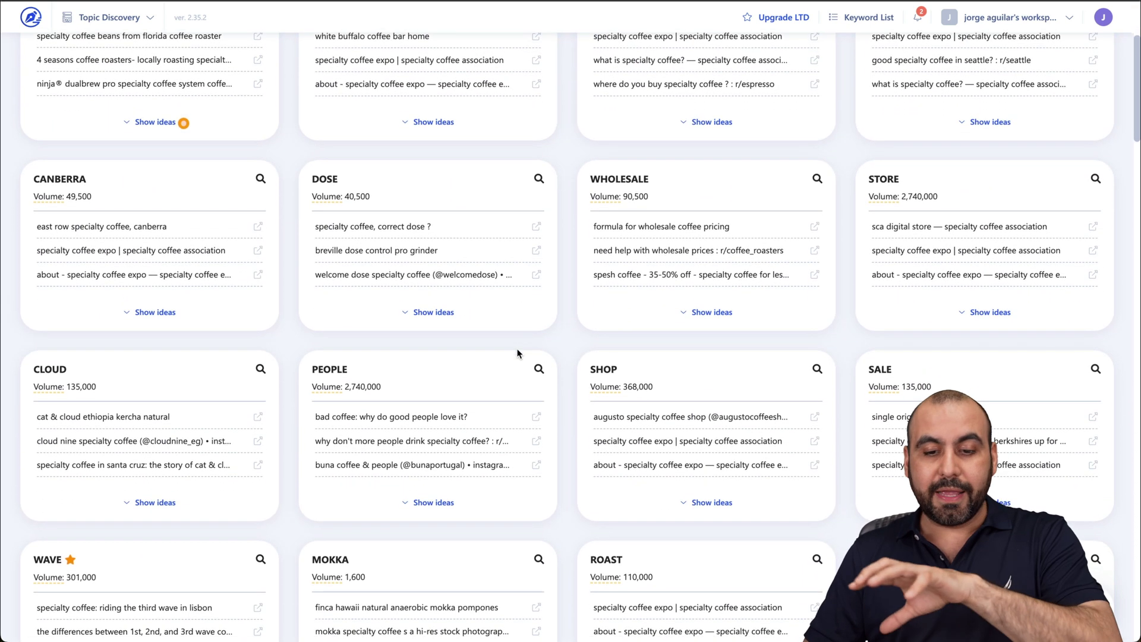
{"action": "scroll", "coordinate": [517, 350], "scroll_direction": "up", "scroll_amount": 4}
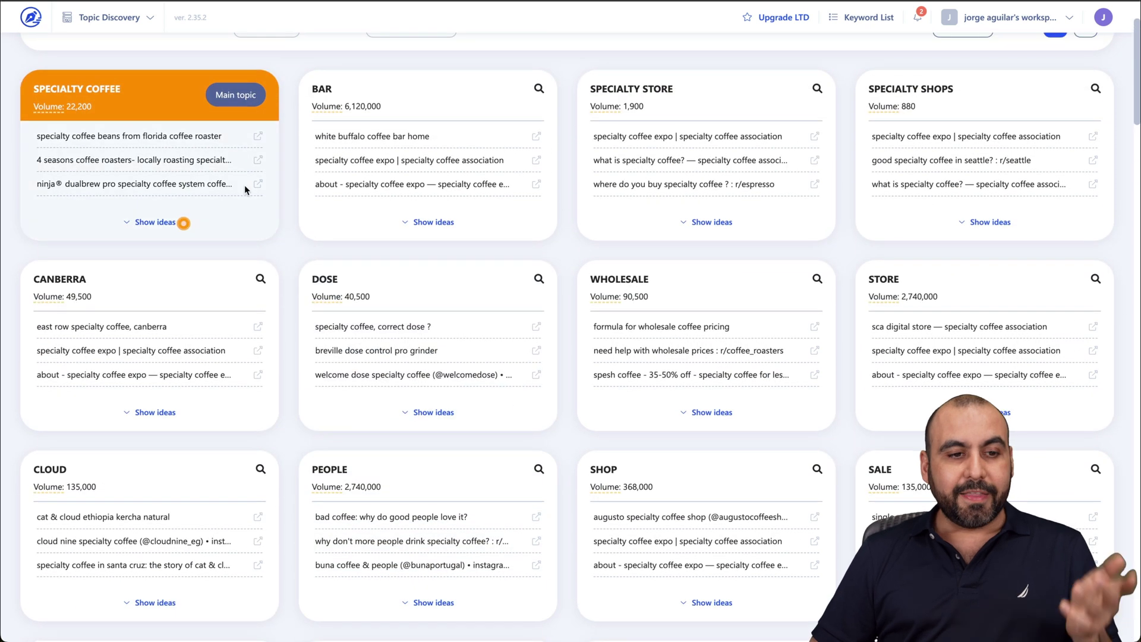
{"action": "left_click", "coordinate": [156, 223]}
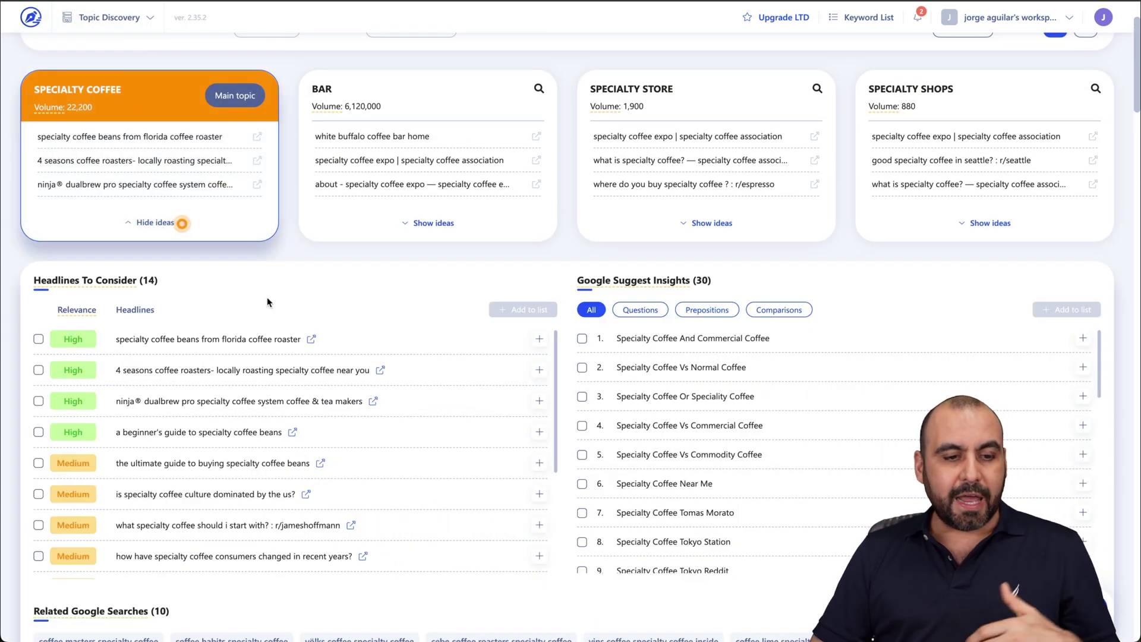
Step: Add the first headline idea to the Coffee keyword list
{"action": "mouse_move", "coordinate": [671, 281]}
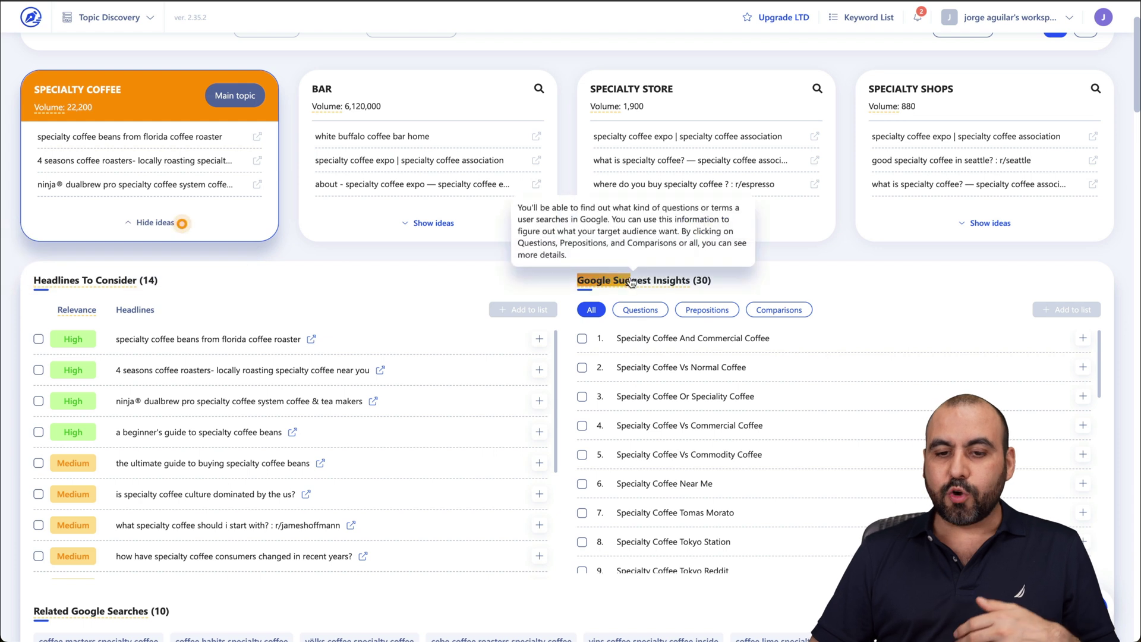
{"action": "scroll", "coordinate": [411, 261], "scroll_direction": "down", "scroll_amount": 3}
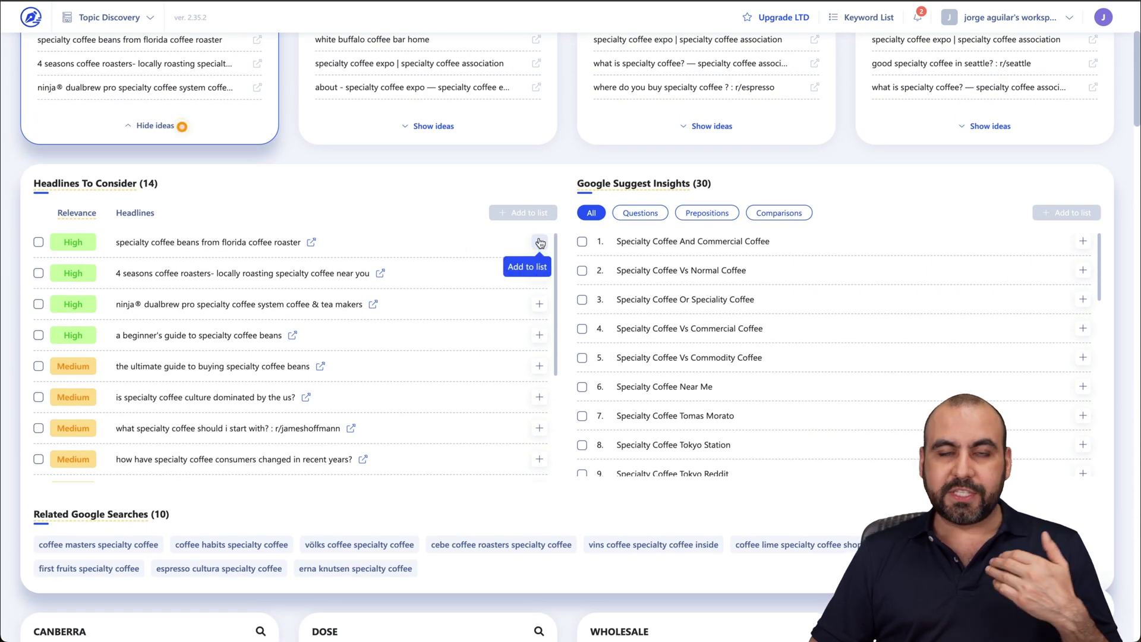
{"action": "left_click", "coordinate": [539, 243]}
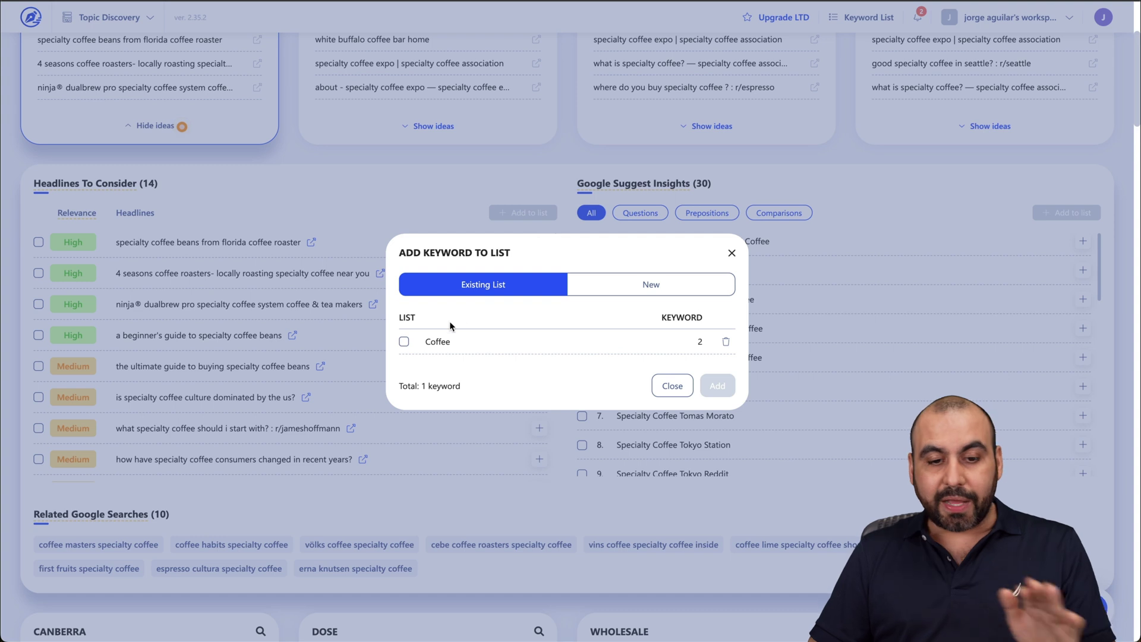
{"action": "left_click", "coordinate": [404, 342]}
{"action": "left_click", "coordinate": [717, 386]}
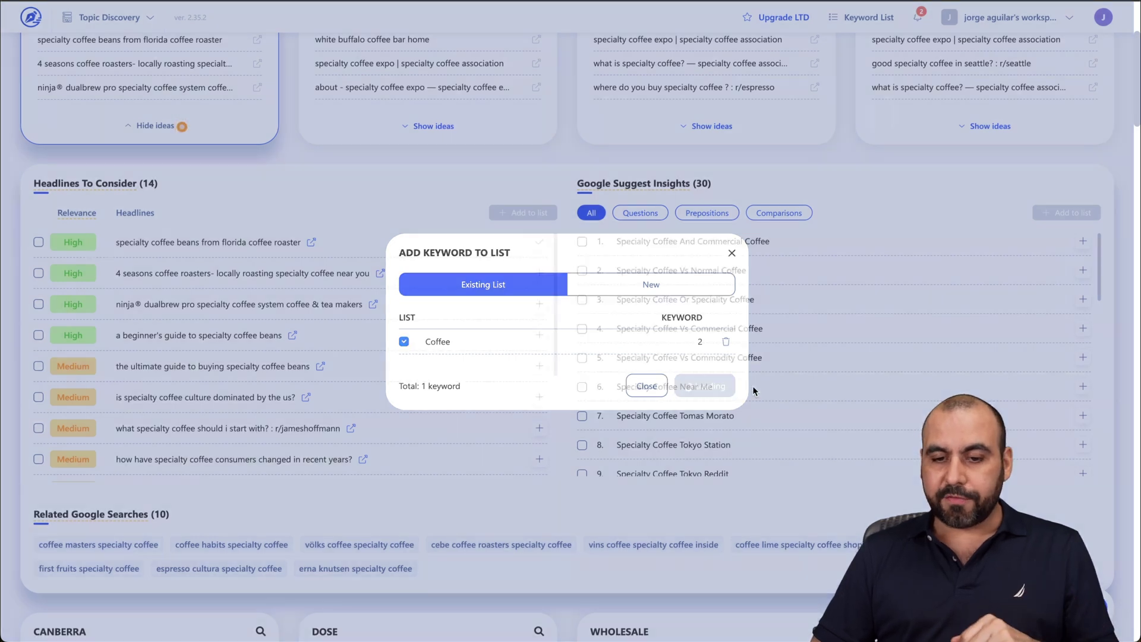
Step: Add the third Google suggestion, 'Specialty Coffee Or Speciality Coffee', to the Coffee list
{"action": "left_click", "coordinate": [1082, 299]}
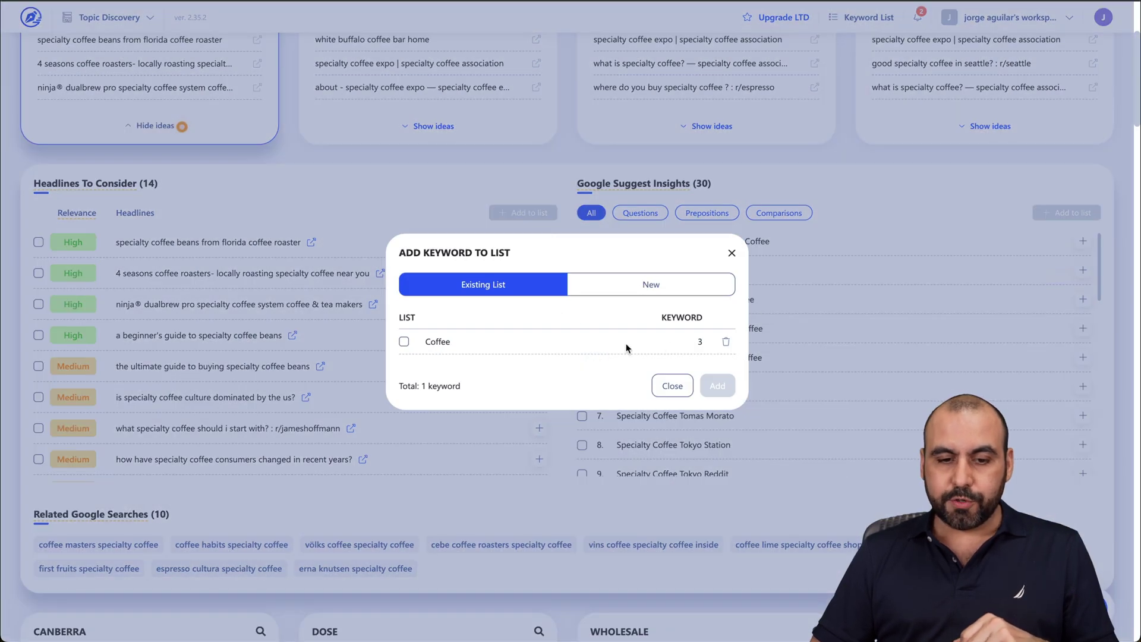
{"action": "left_click", "coordinate": [405, 342]}
{"action": "left_click", "coordinate": [716, 386]}
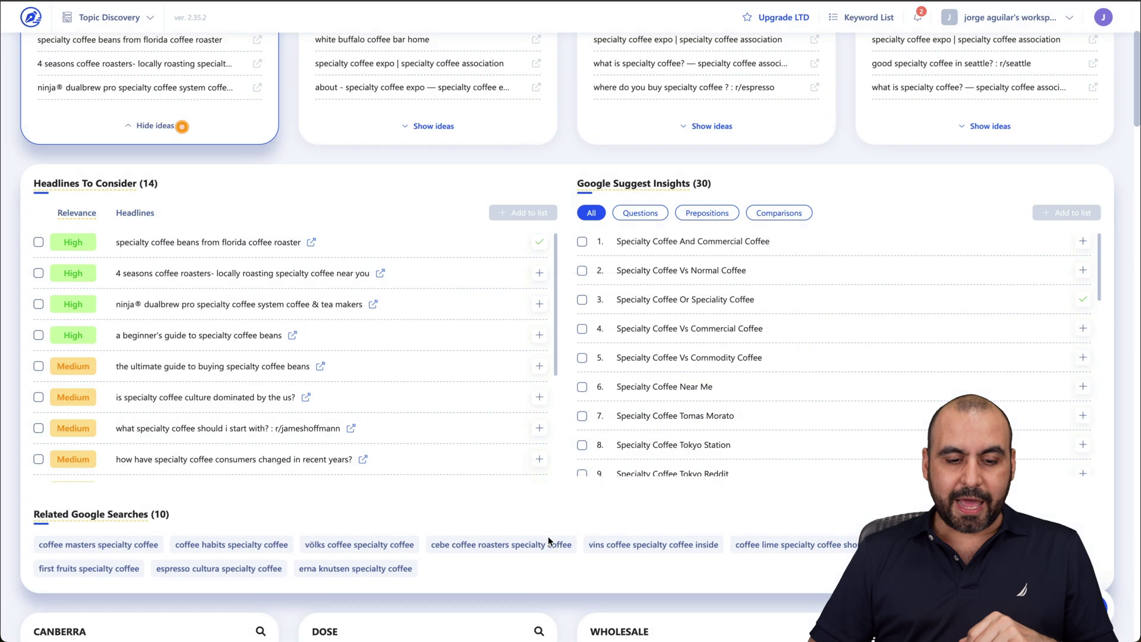
{"action": "scroll", "coordinate": [548, 540], "scroll_direction": "down", "scroll_amount": 4}
{"action": "scroll", "coordinate": [548, 540], "scroll_direction": "down", "scroll_amount": 3}
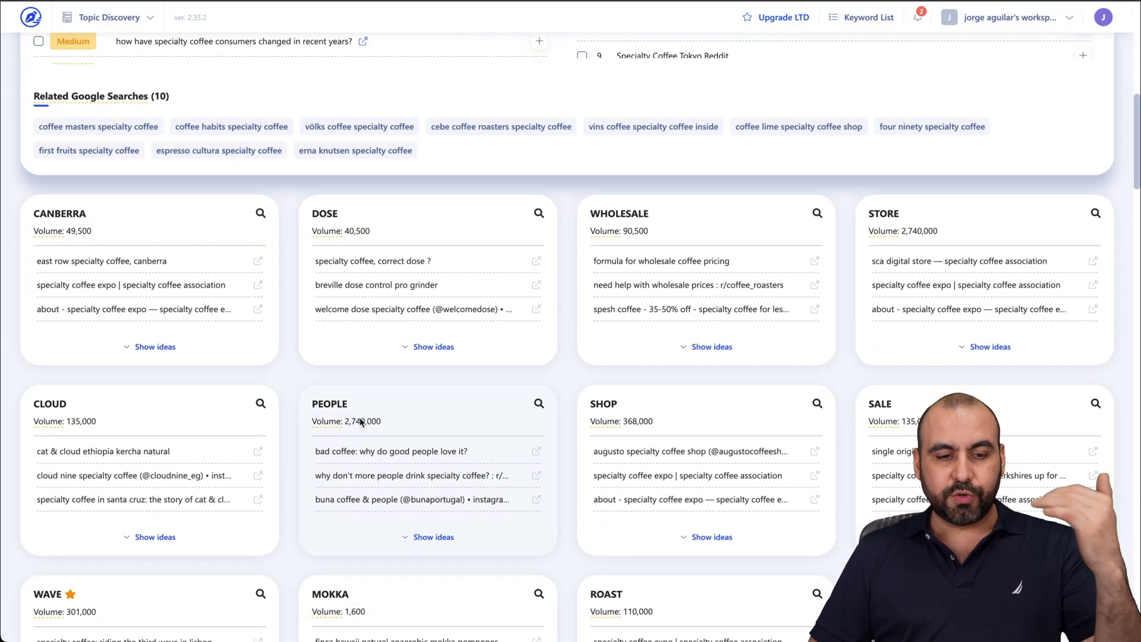
{"action": "scroll", "coordinate": [758, 398], "scroll_direction": "up", "scroll_amount": 9}
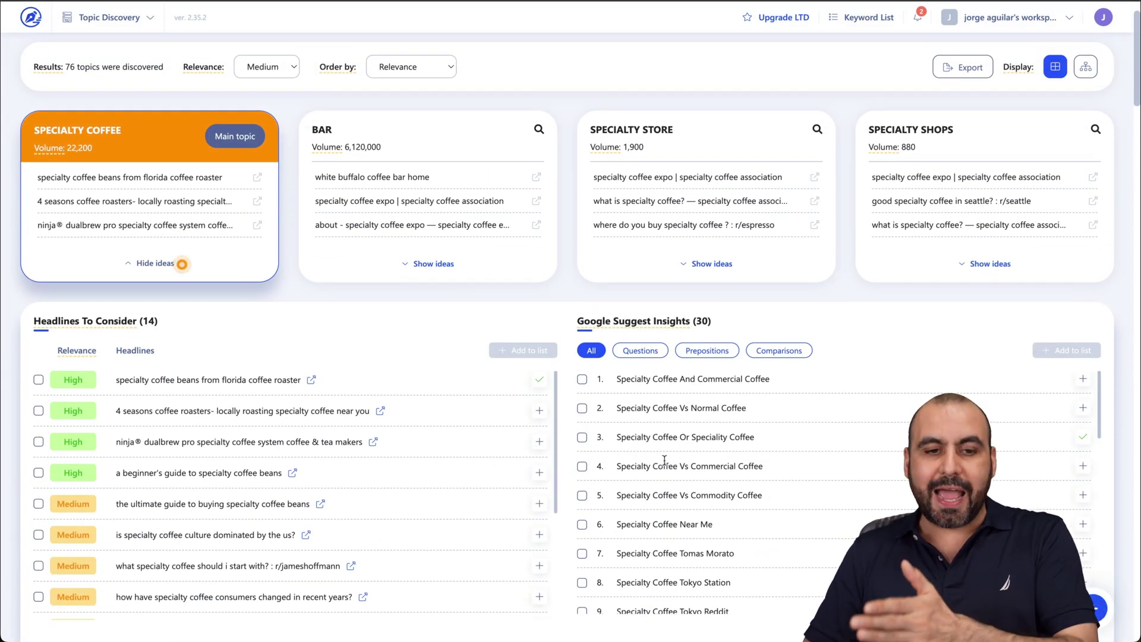
{"action": "scroll", "coordinate": [664, 460], "scroll_direction": "up", "scroll_amount": 1}
{"action": "scroll", "coordinate": [664, 461], "scroll_direction": "up", "scroll_amount": 1}
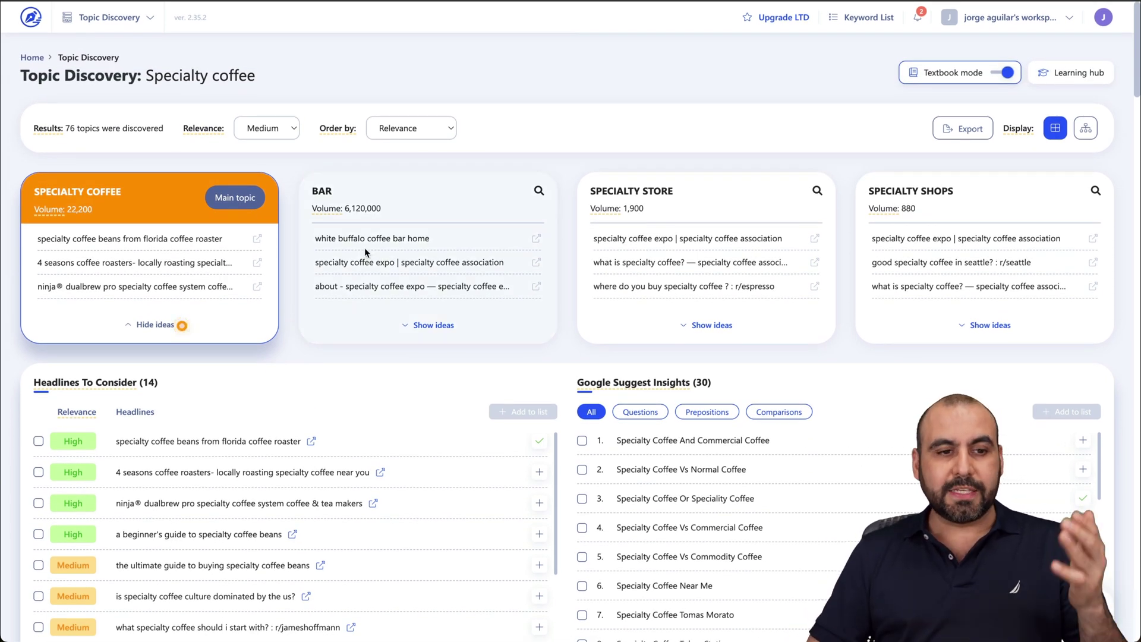
{"action": "left_click", "coordinate": [145, 27]}
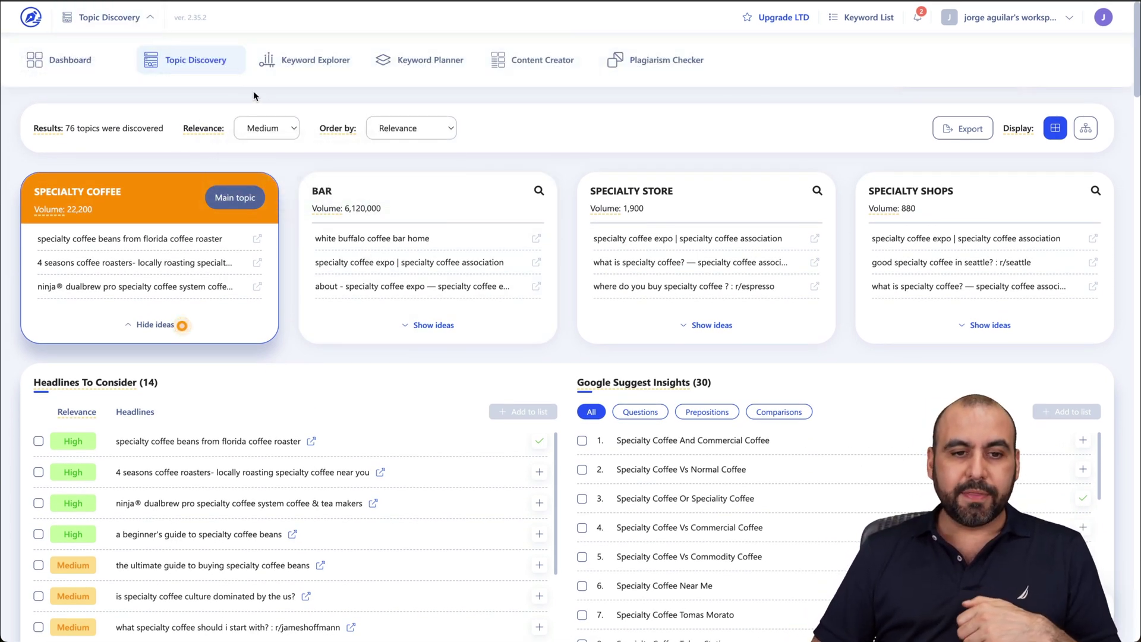
Step: Switch to Keyword Explorer and try its location, language, Domain and Wildcard options before returning to Keyword
{"action": "left_click", "coordinate": [328, 64]}
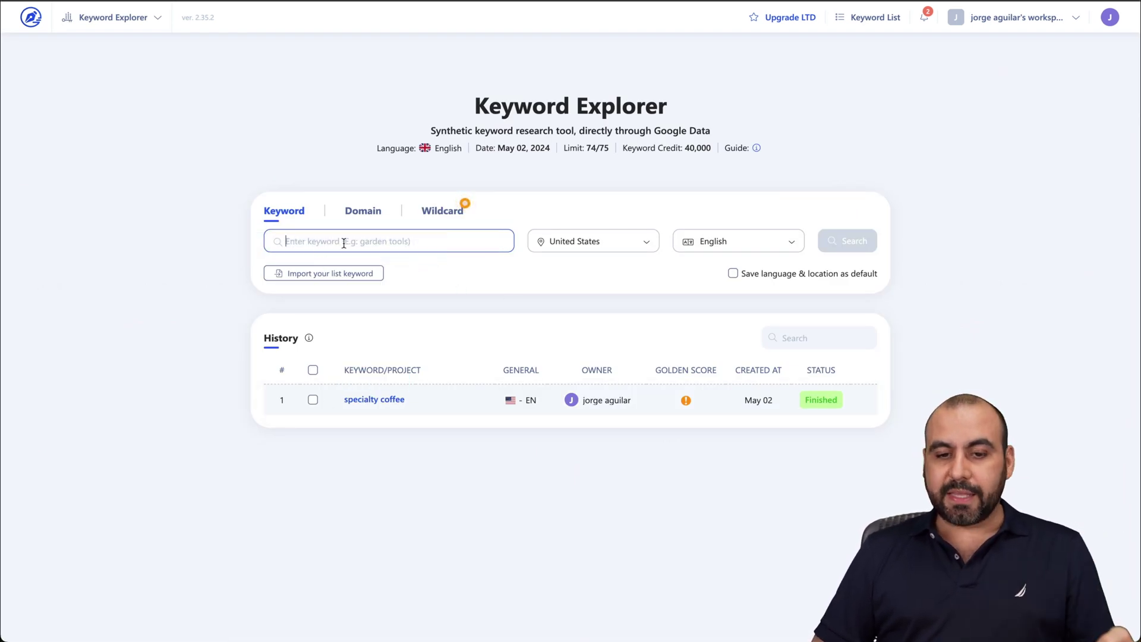
{"action": "left_click", "coordinate": [623, 244]}
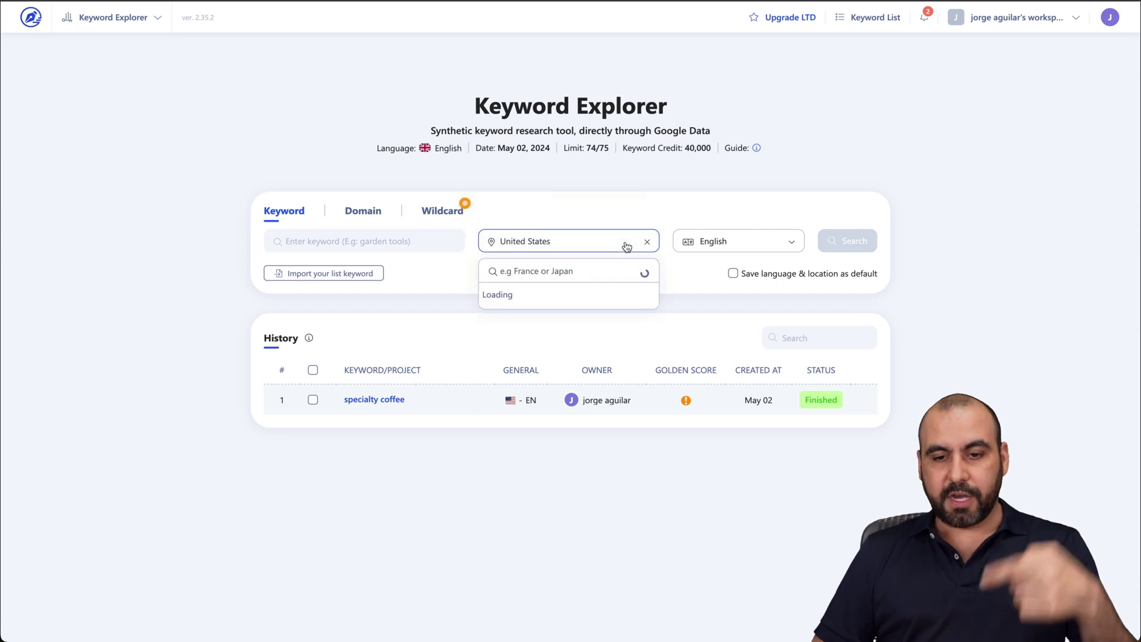
{"action": "left_click", "coordinate": [721, 248]}
{"action": "left_click", "coordinate": [598, 209]}
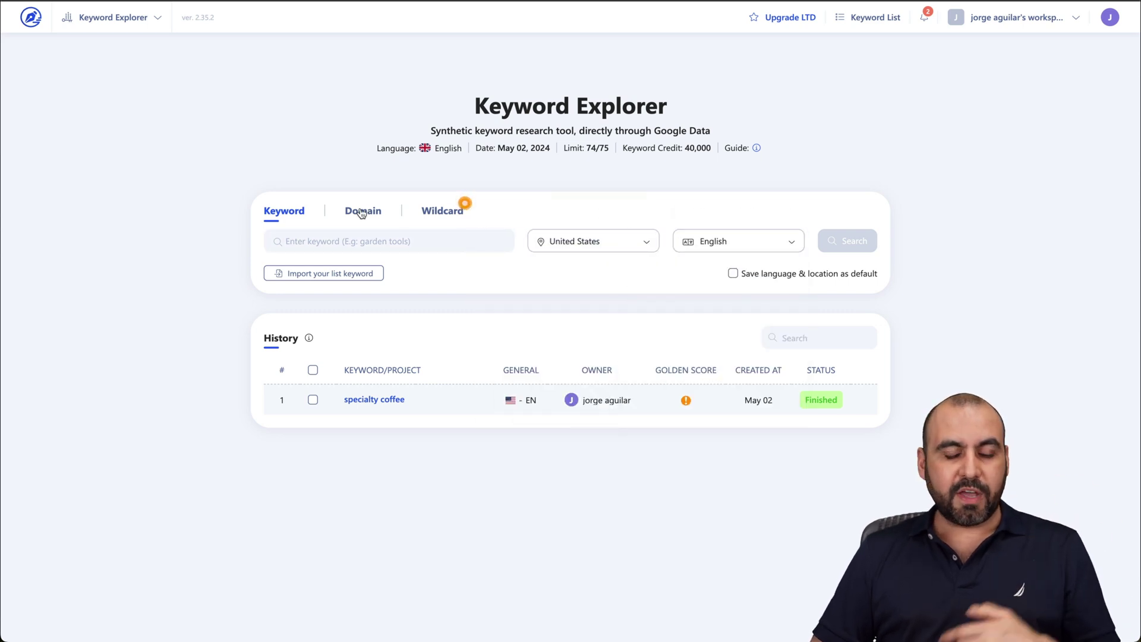
{"action": "left_click", "coordinate": [363, 212]}
{"action": "left_click", "coordinate": [443, 212]}
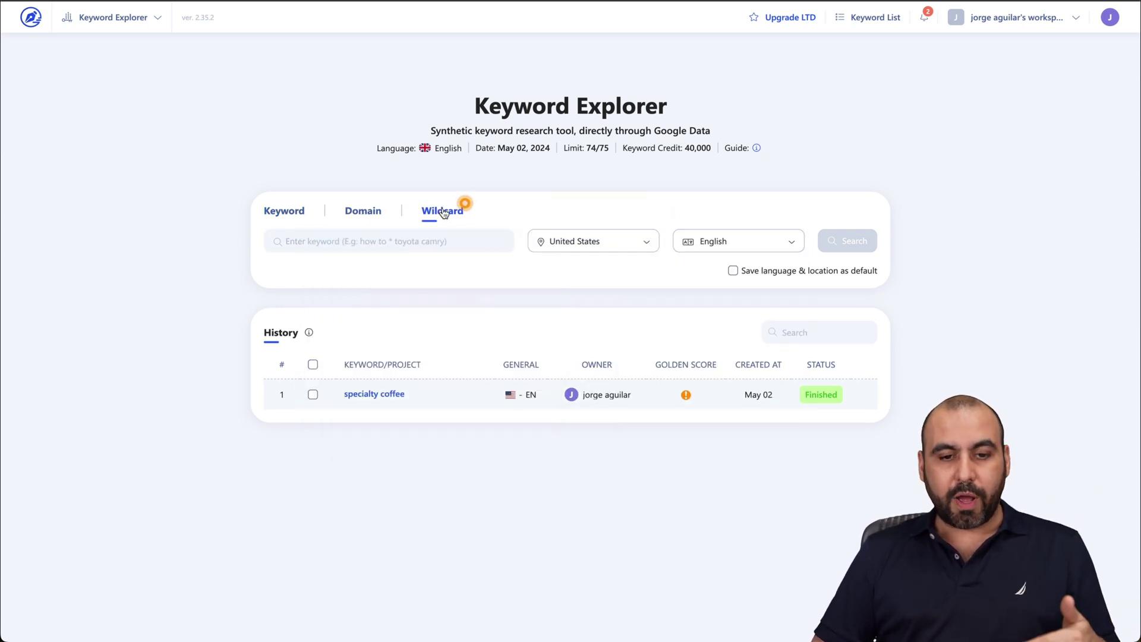
{"action": "left_click", "coordinate": [297, 213]}
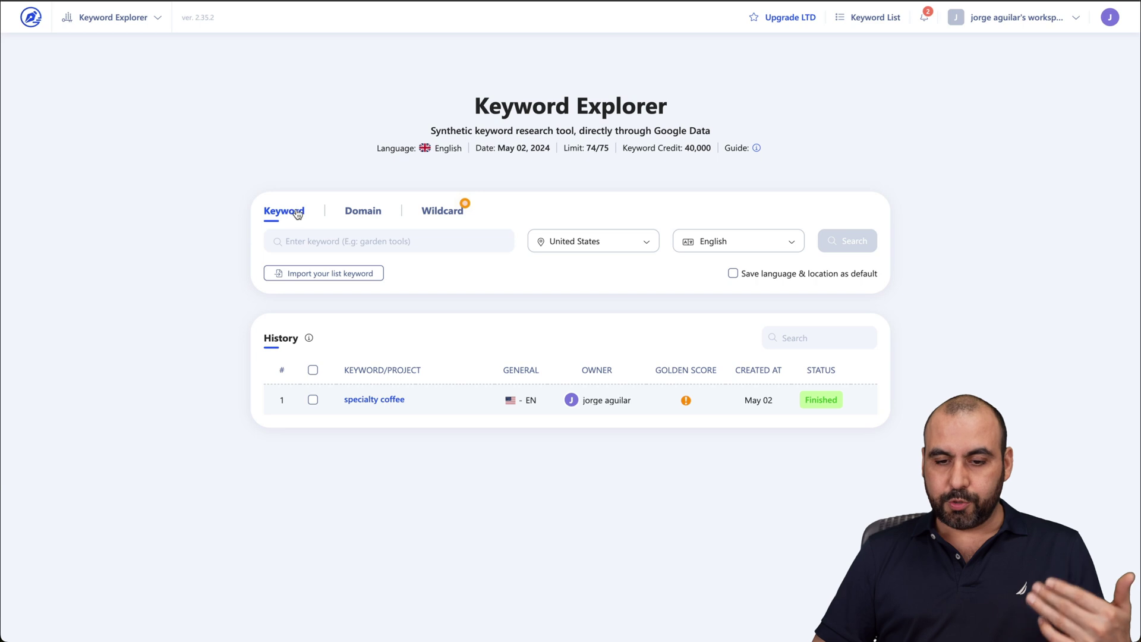
Step: Open the 'specialty coffee' keyword report (22,200 volume, $3.15 CPC), browse the results, then view Insights
{"action": "left_click", "coordinate": [364, 400]}
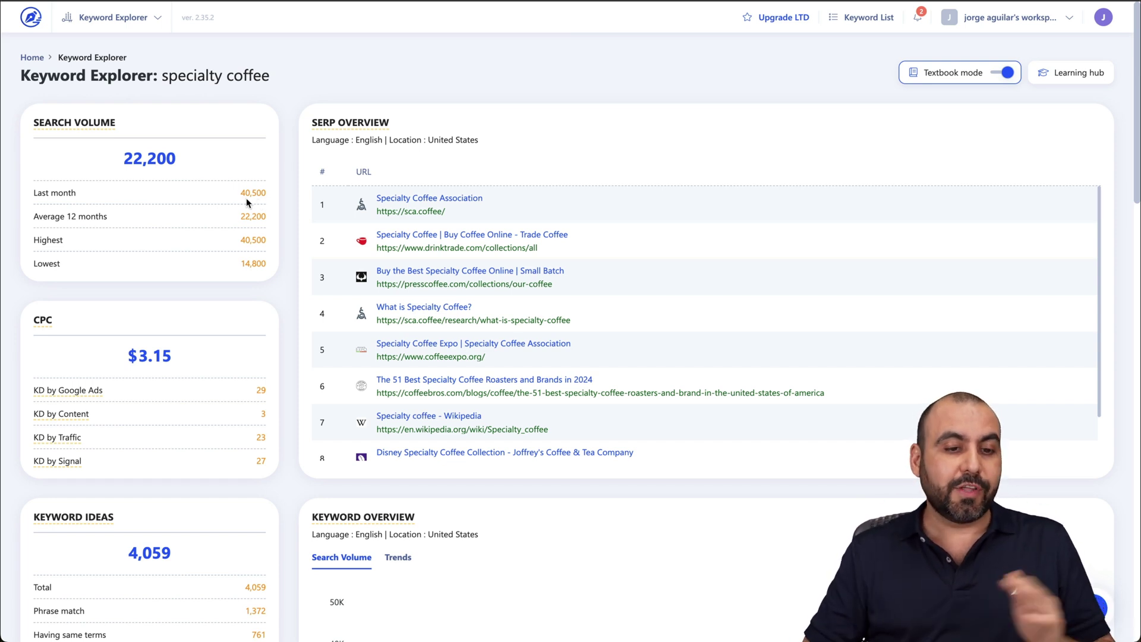
{"action": "scroll", "coordinate": [237, 208], "scroll_direction": "down", "scroll_amount": 1}
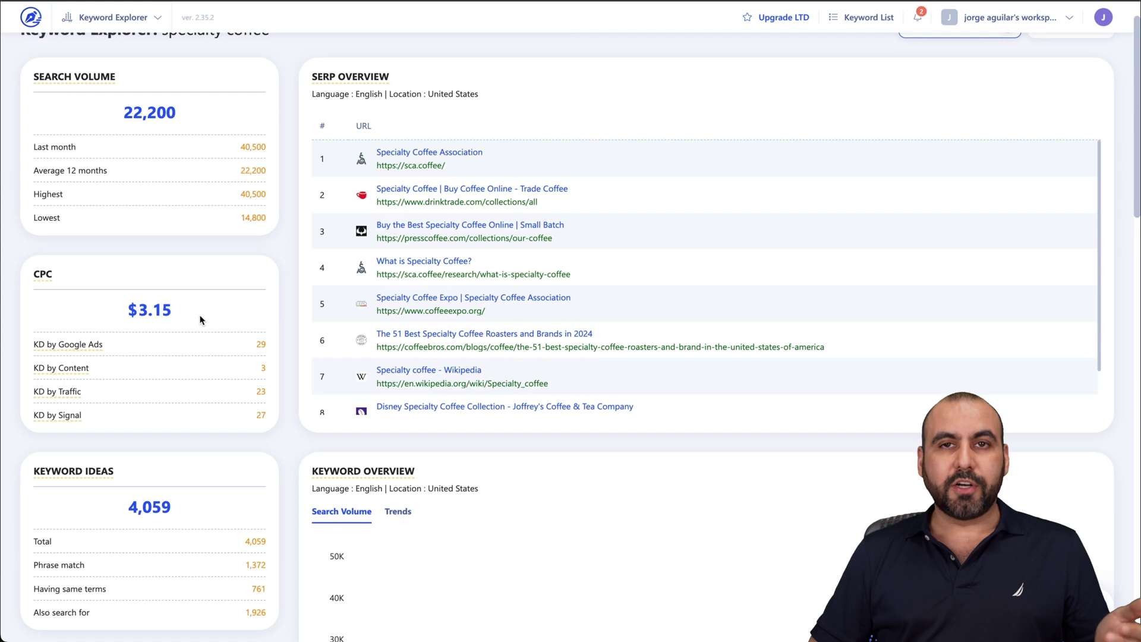
{"action": "scroll", "coordinate": [199, 320], "scroll_direction": "down", "scroll_amount": 1}
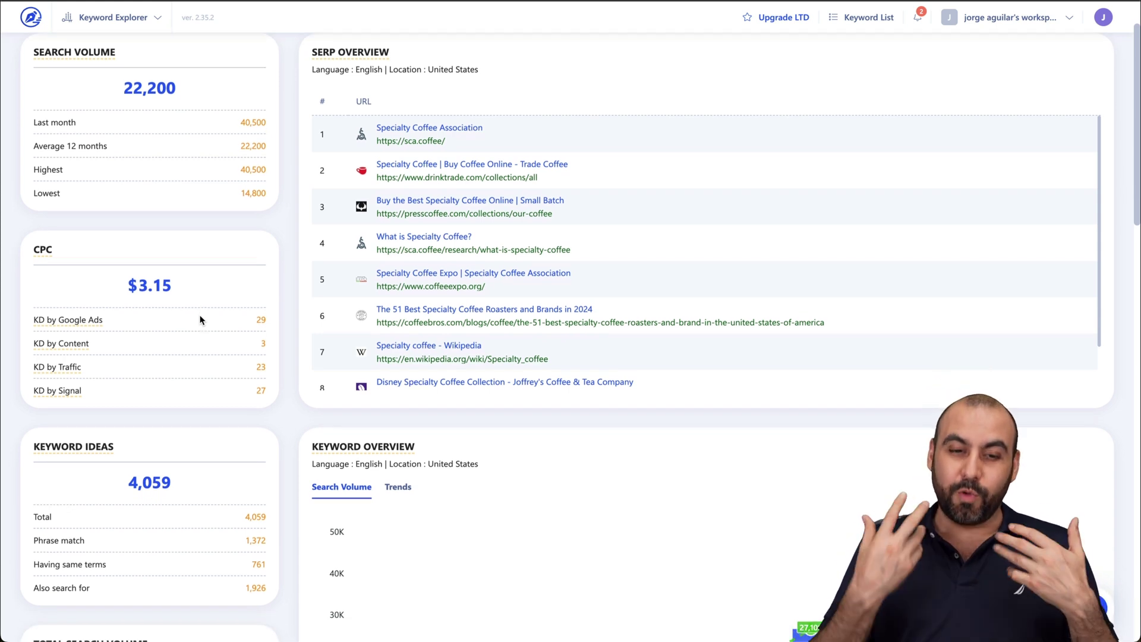
{"action": "scroll", "coordinate": [200, 320], "scroll_direction": "down", "scroll_amount": 2}
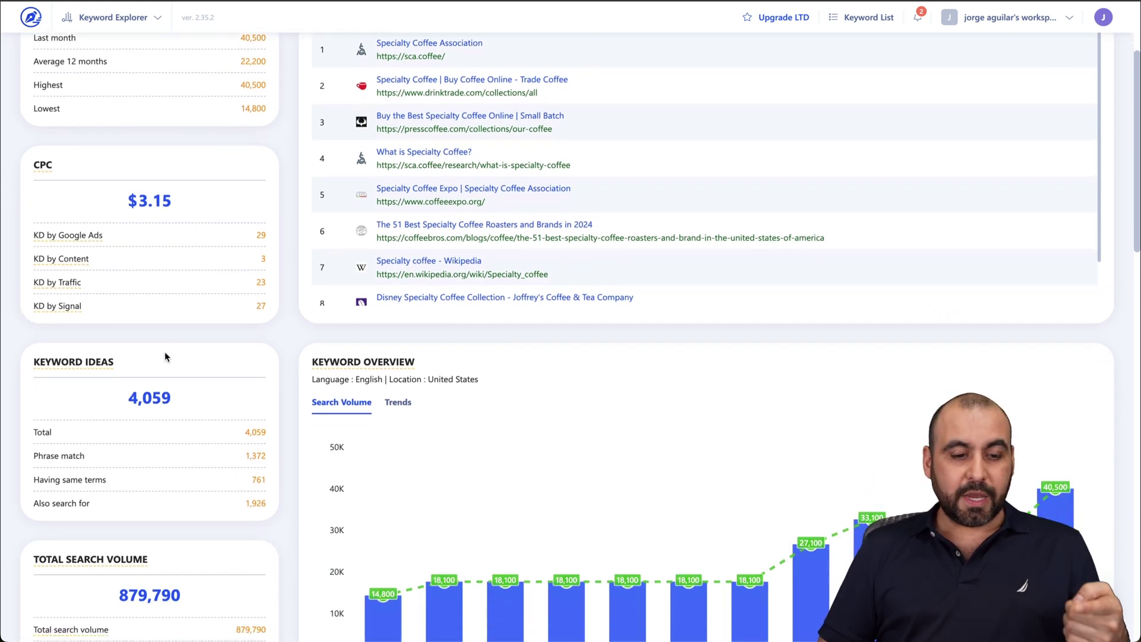
{"action": "scroll", "coordinate": [166, 356], "scroll_direction": "down", "scroll_amount": 4}
{"action": "scroll", "coordinate": [177, 367], "scroll_direction": "down", "scroll_amount": 4}
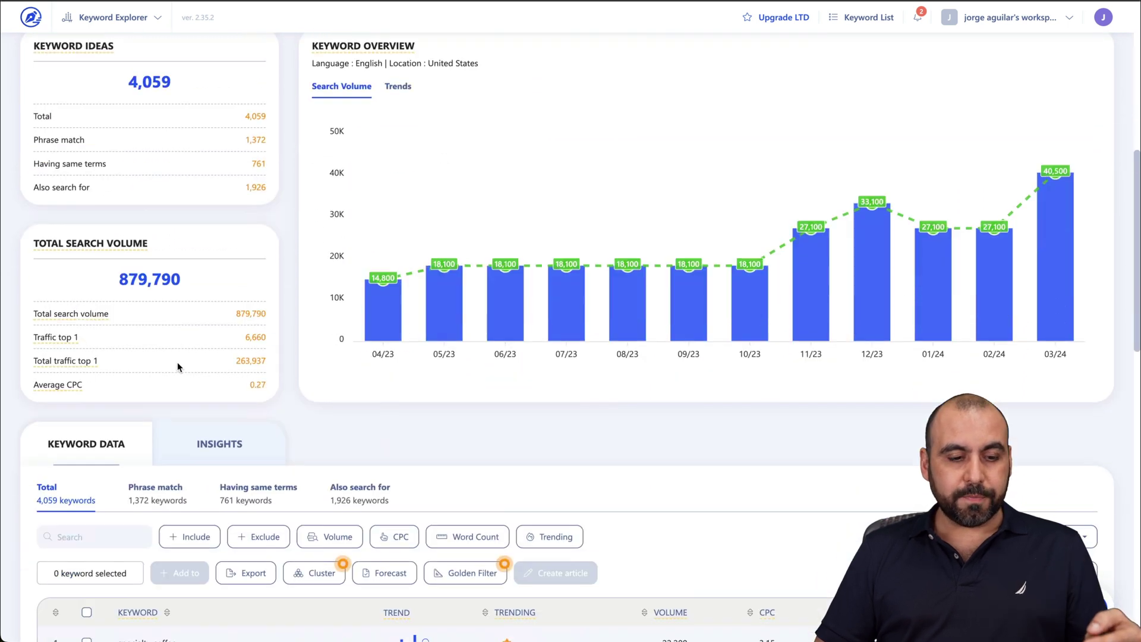
{"action": "scroll", "coordinate": [127, 365], "scroll_direction": "up", "scroll_amount": 12}
{"action": "scroll", "coordinate": [402, 143], "scroll_direction": "down", "scroll_amount": 1}
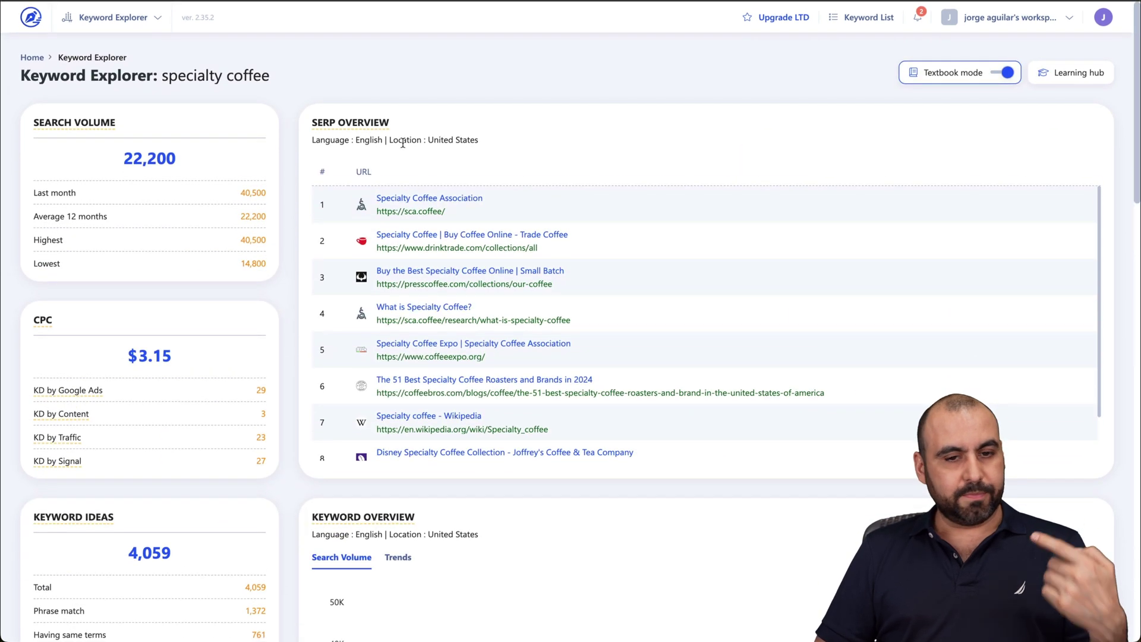
{"action": "scroll", "coordinate": [448, 156], "scroll_direction": "down", "scroll_amount": 18}
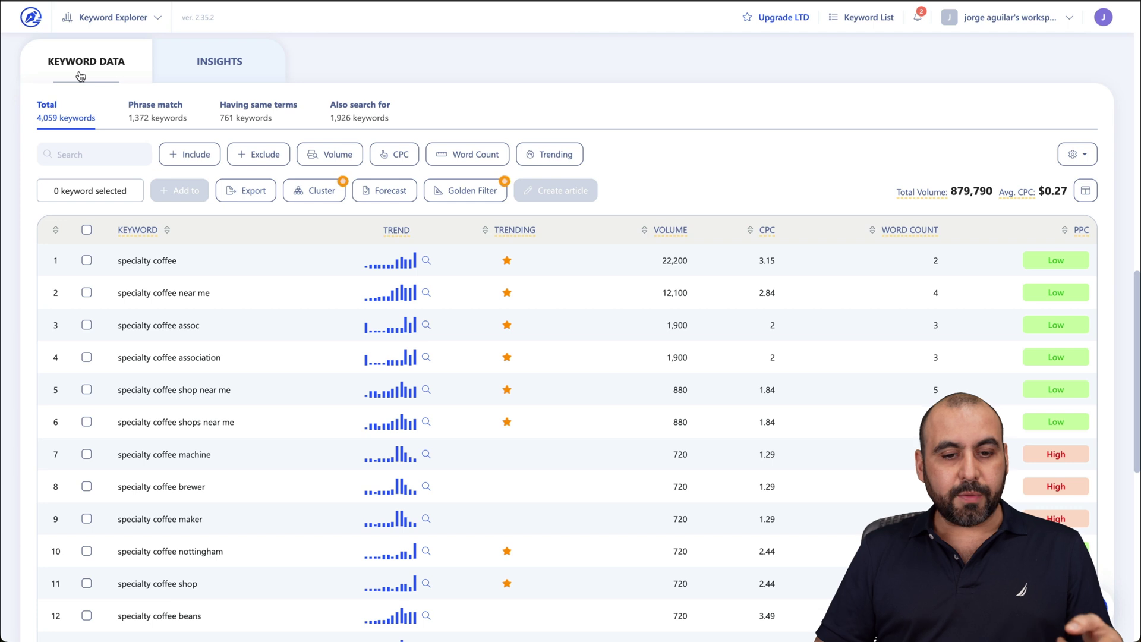
{"action": "left_click", "coordinate": [219, 65]}
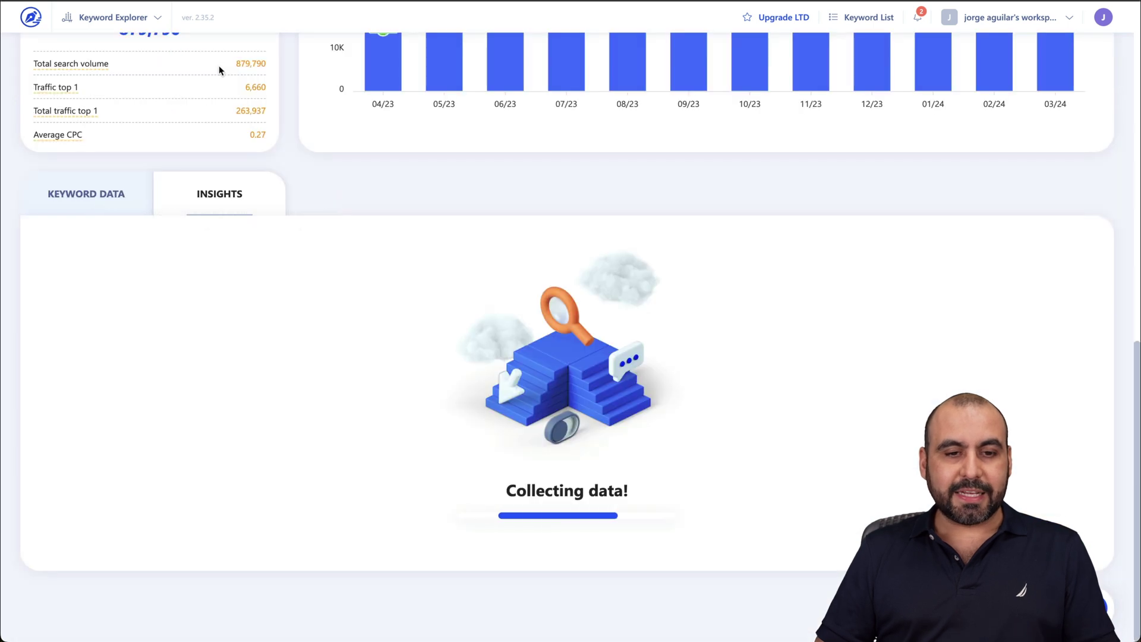
Step: In Keyword Data, tick 'specialty coffee' and 'specialty coffee near me' and create one article covering both
{"action": "left_click", "coordinate": [92, 71]}
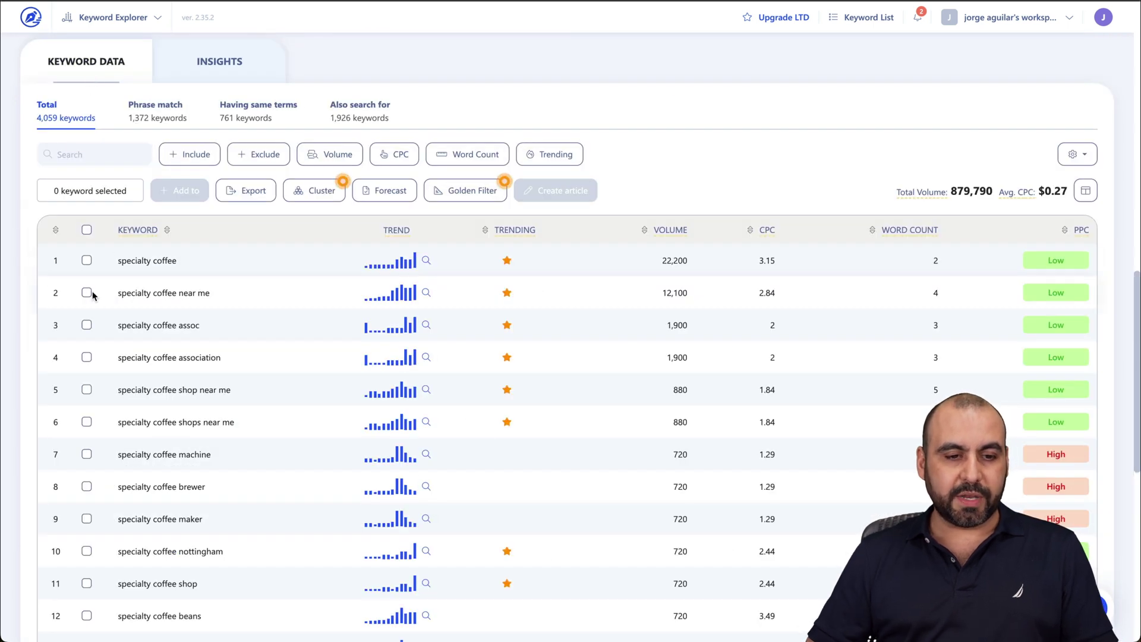
{"action": "left_click", "coordinate": [85, 262]}
{"action": "left_click", "coordinate": [86, 293]}
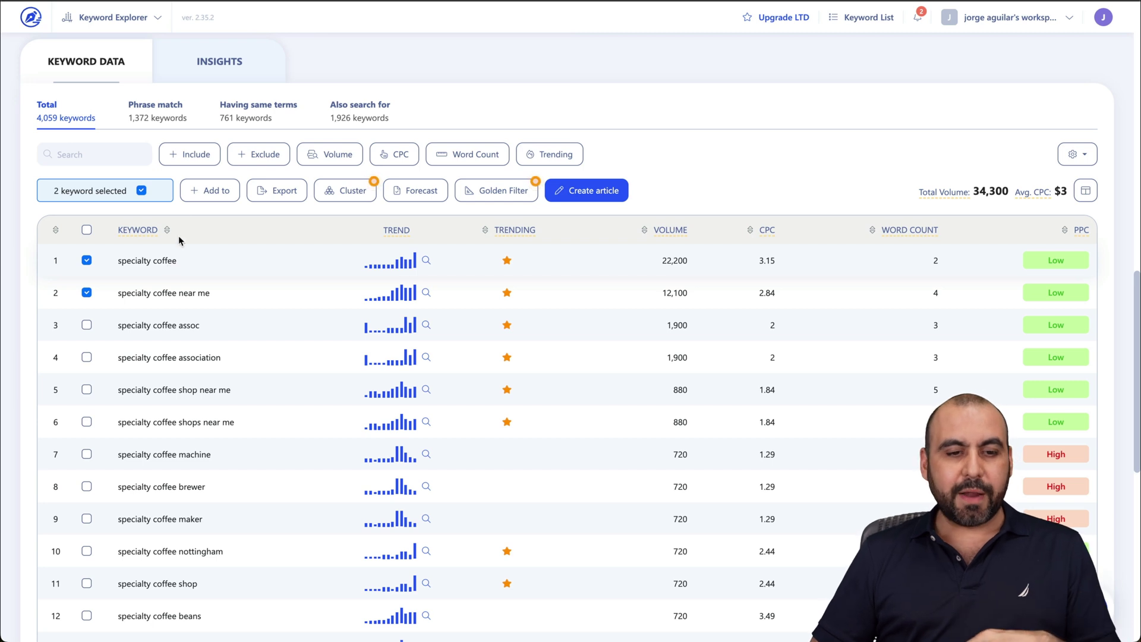
{"action": "mouse_move", "coordinate": [339, 190]}
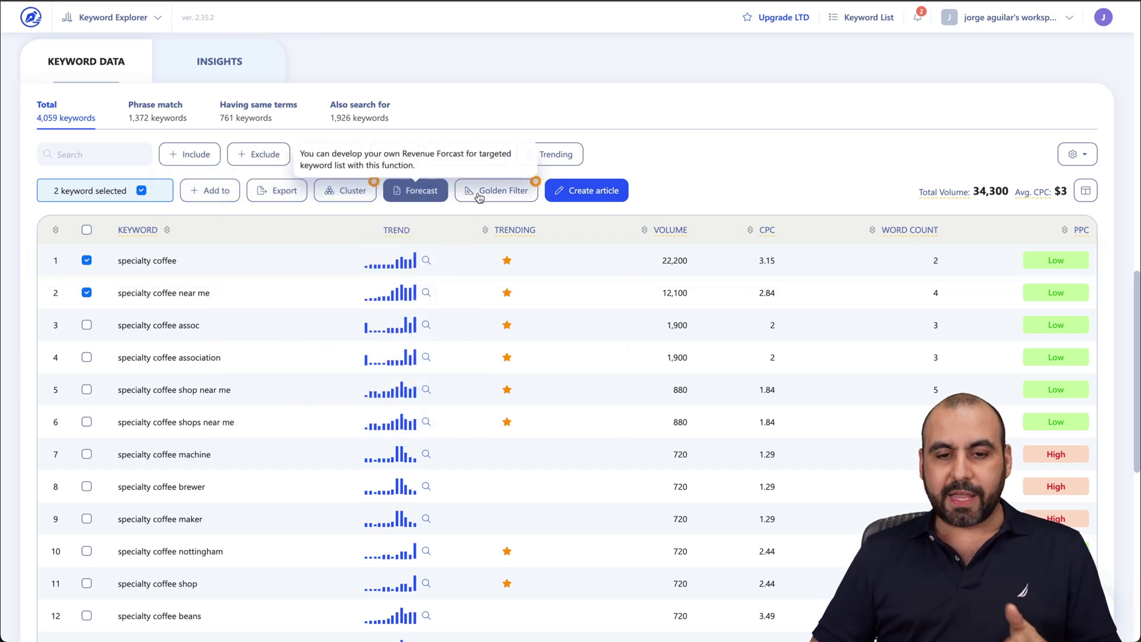
{"action": "left_click", "coordinate": [594, 193]}
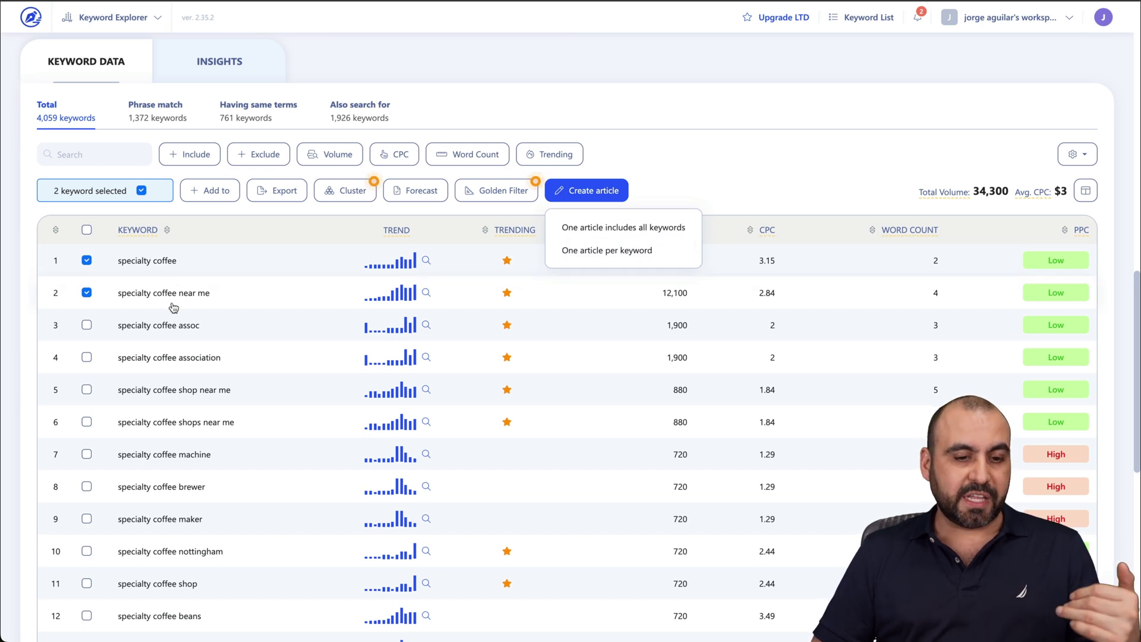
{"action": "left_click", "coordinate": [614, 233]}
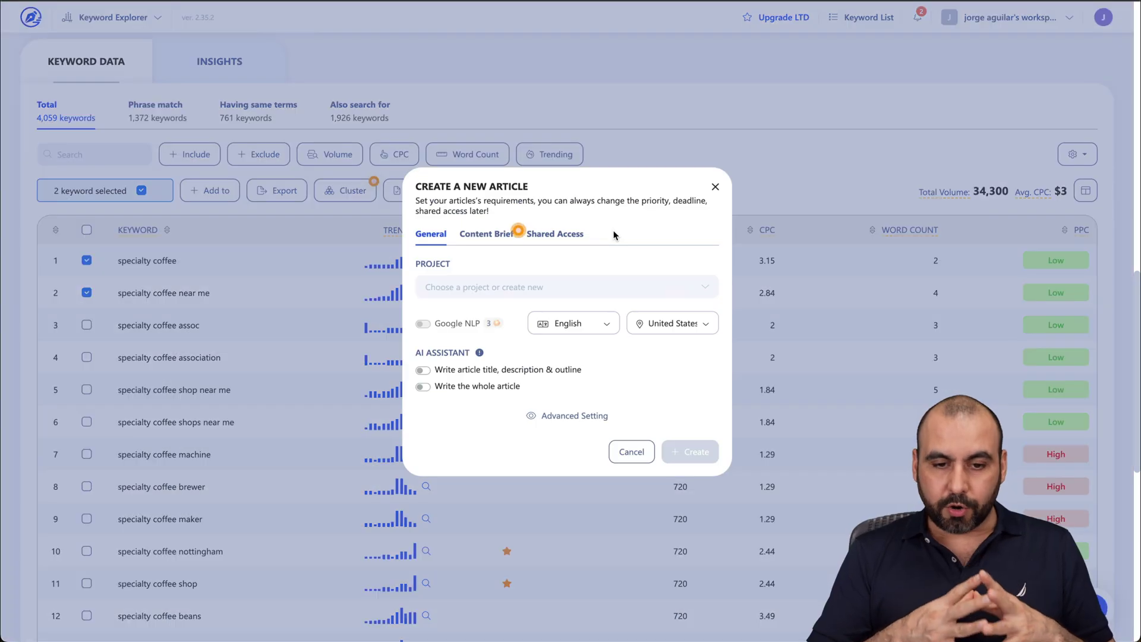
Step: Put the article in project COFFEE, enable 'Write the whole article', check Advanced Setting, and create it
{"action": "left_click", "coordinate": [457, 282]}
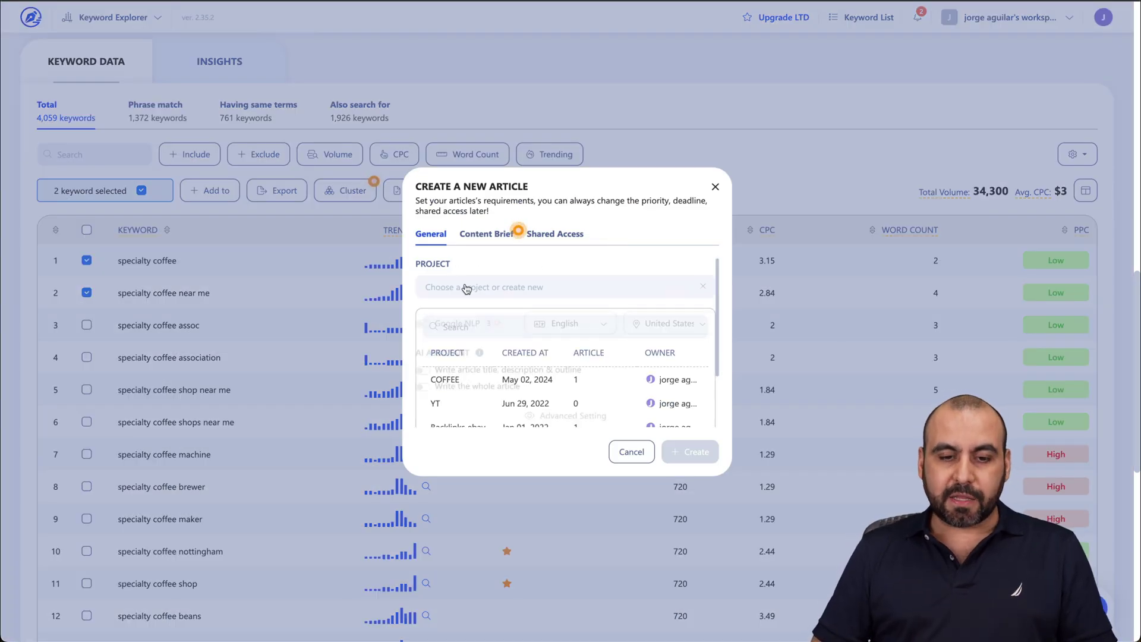
{"action": "left_click", "coordinate": [447, 378]}
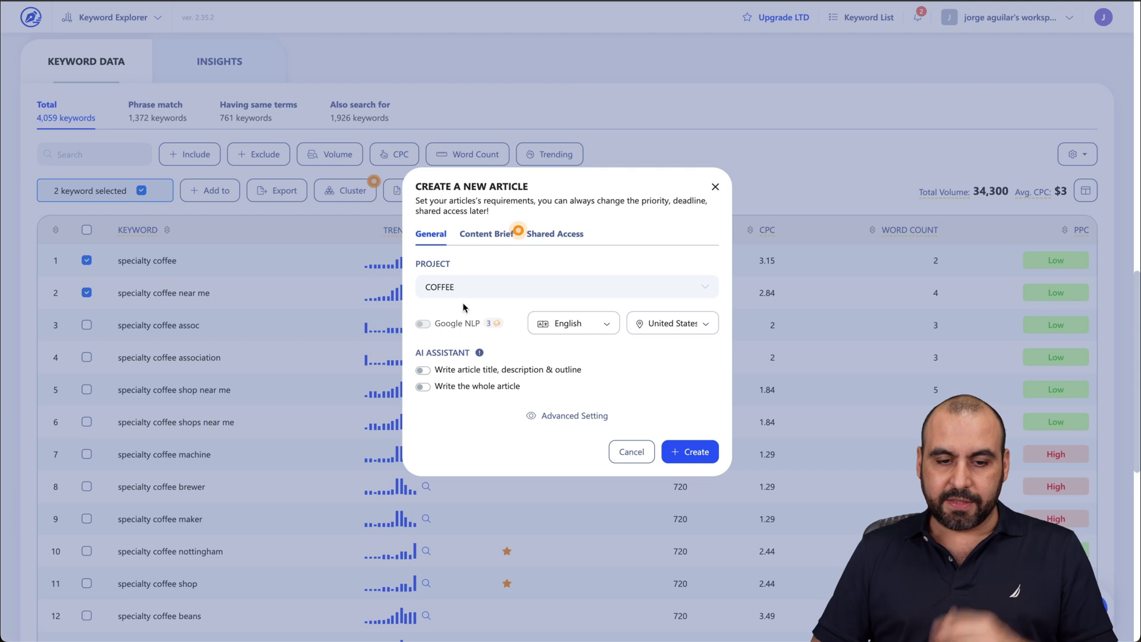
{"action": "mouse_move", "coordinate": [443, 326]}
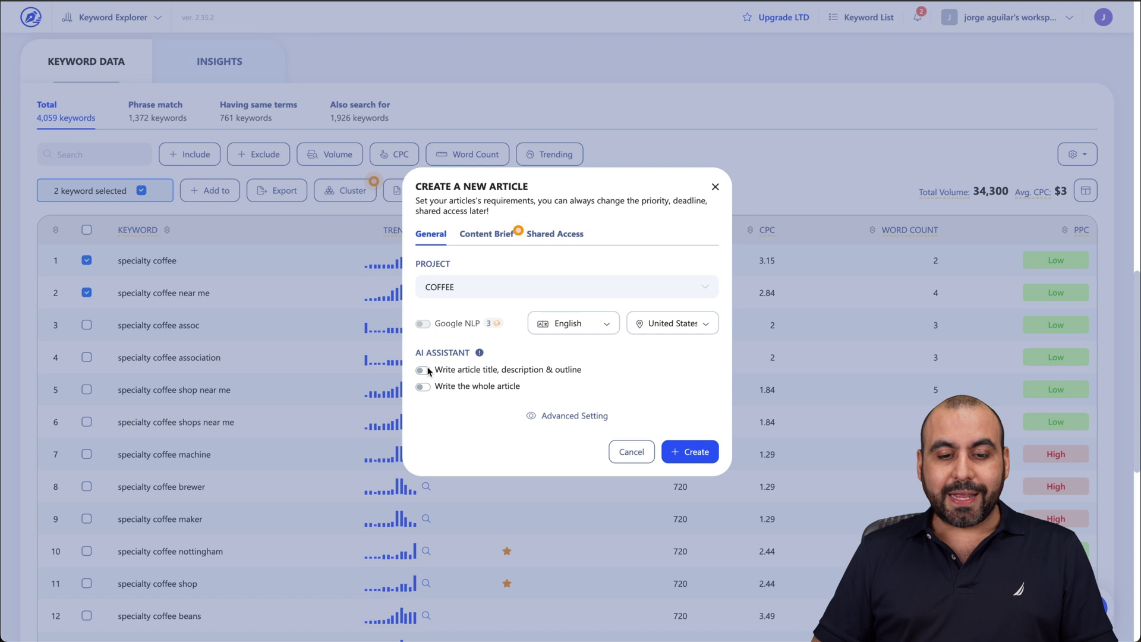
{"action": "left_click", "coordinate": [425, 386]}
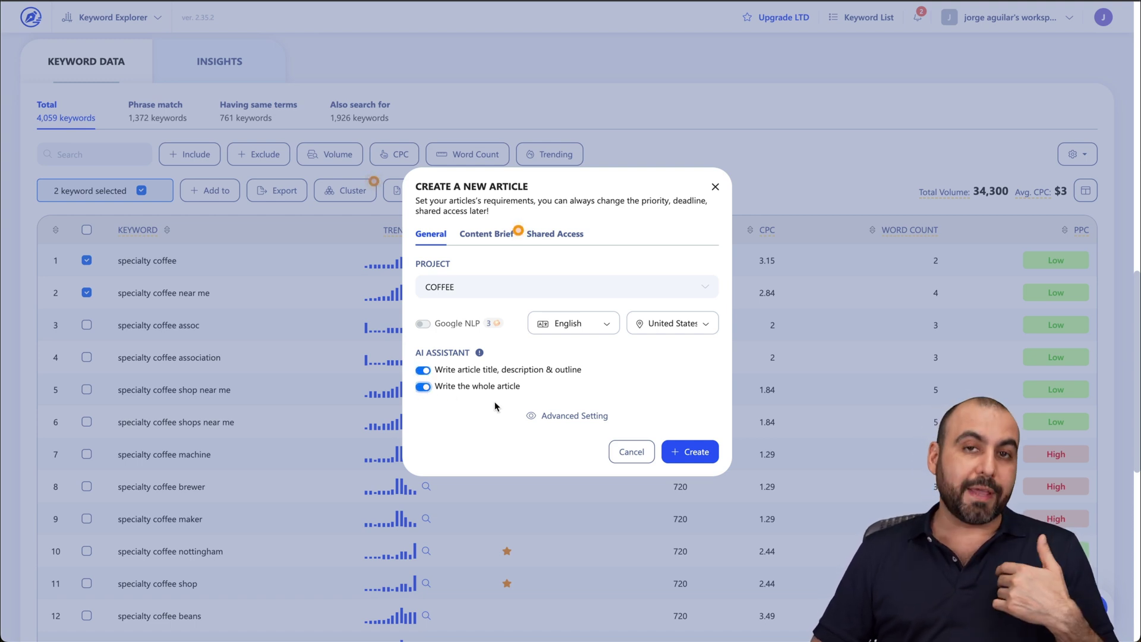
{"action": "left_click", "coordinate": [565, 417]}
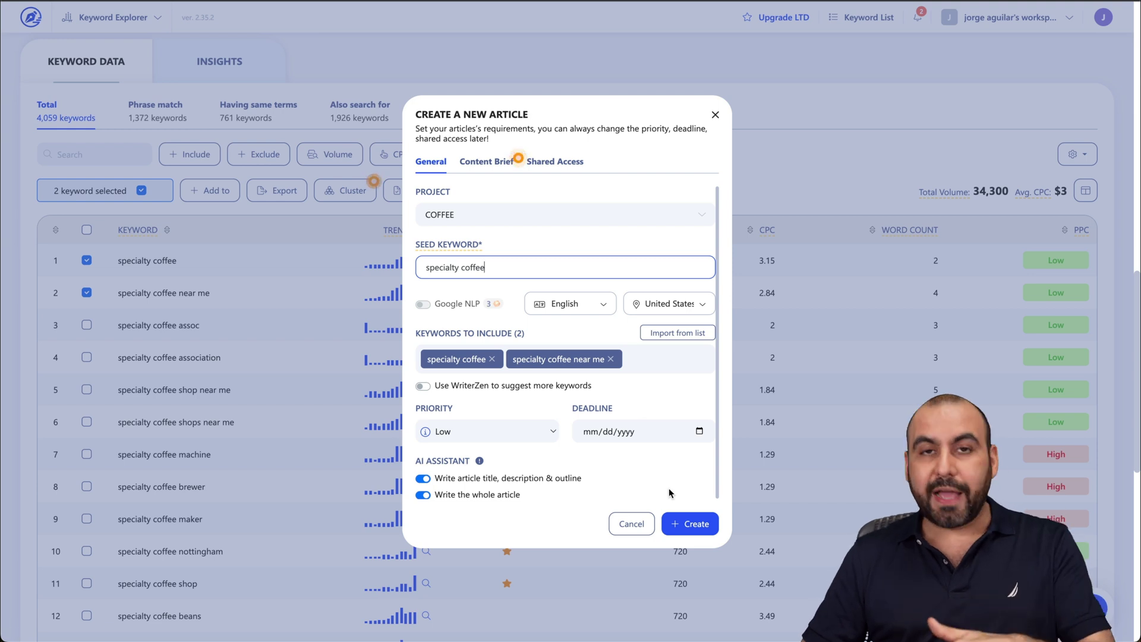
{"action": "left_click", "coordinate": [682, 524]}
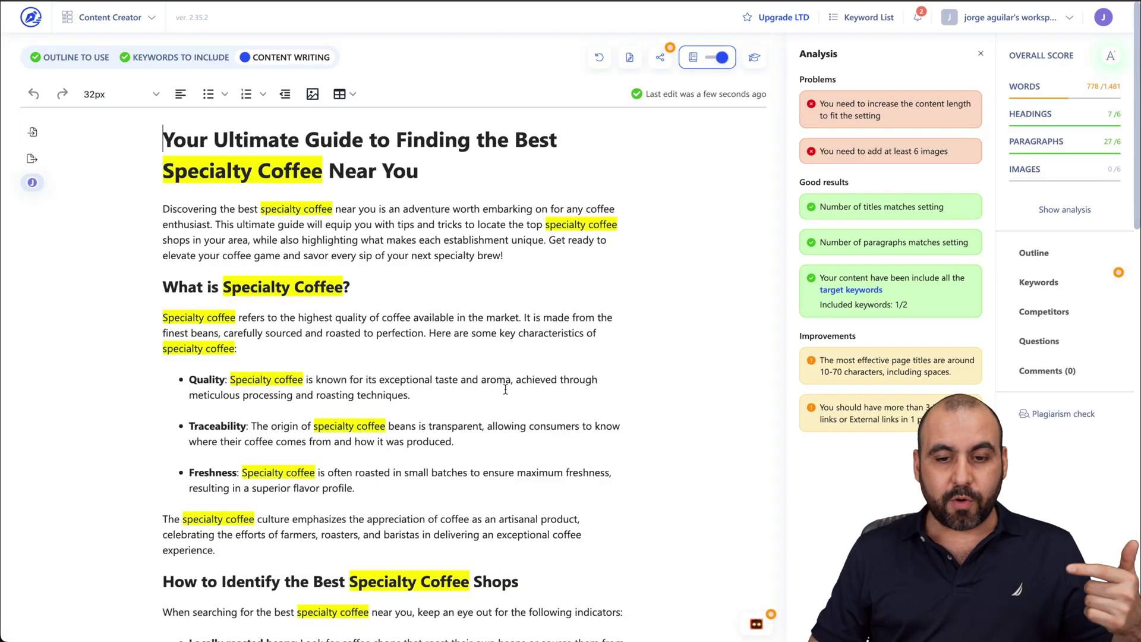
Step: Scroll through the generated specialty coffee guide and return to the top
{"action": "scroll", "coordinate": [505, 389], "scroll_direction": "down", "scroll_amount": 15}
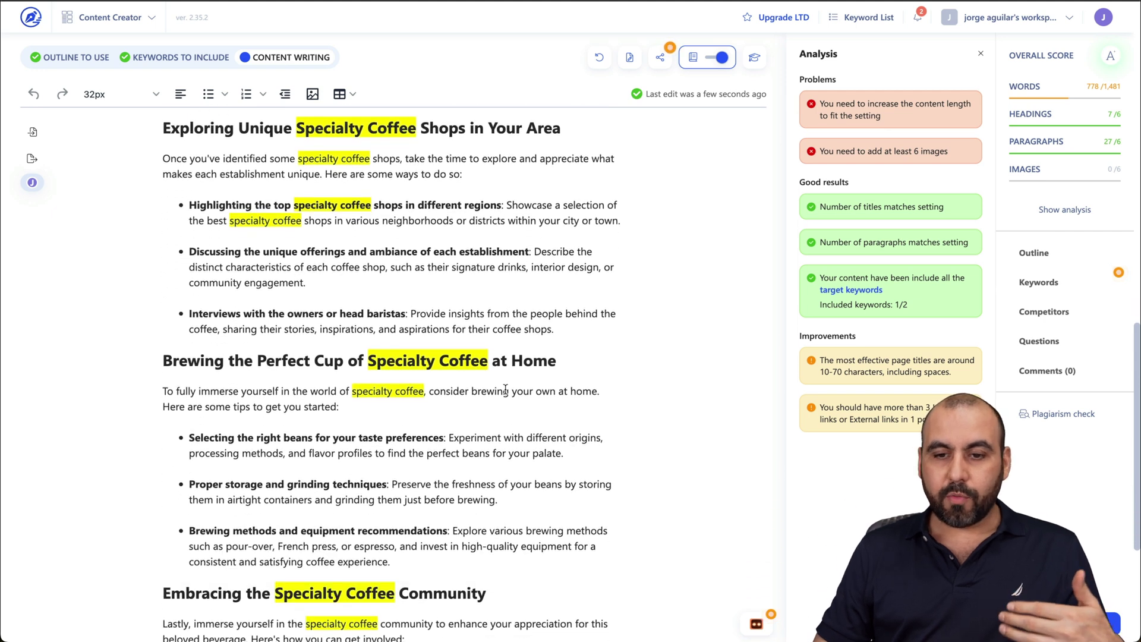
{"action": "scroll", "coordinate": [505, 390], "scroll_direction": "down", "scroll_amount": 3}
{"action": "scroll", "coordinate": [505, 389], "scroll_direction": "up", "scroll_amount": 1}
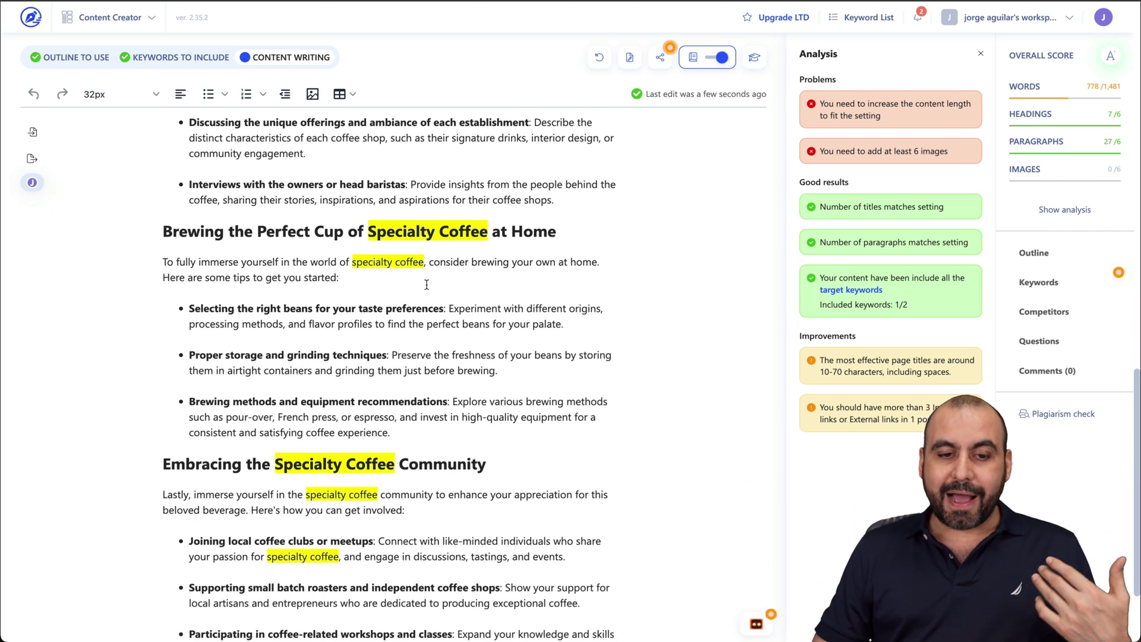
{"action": "scroll", "coordinate": [395, 230], "scroll_direction": "down", "scroll_amount": 1}
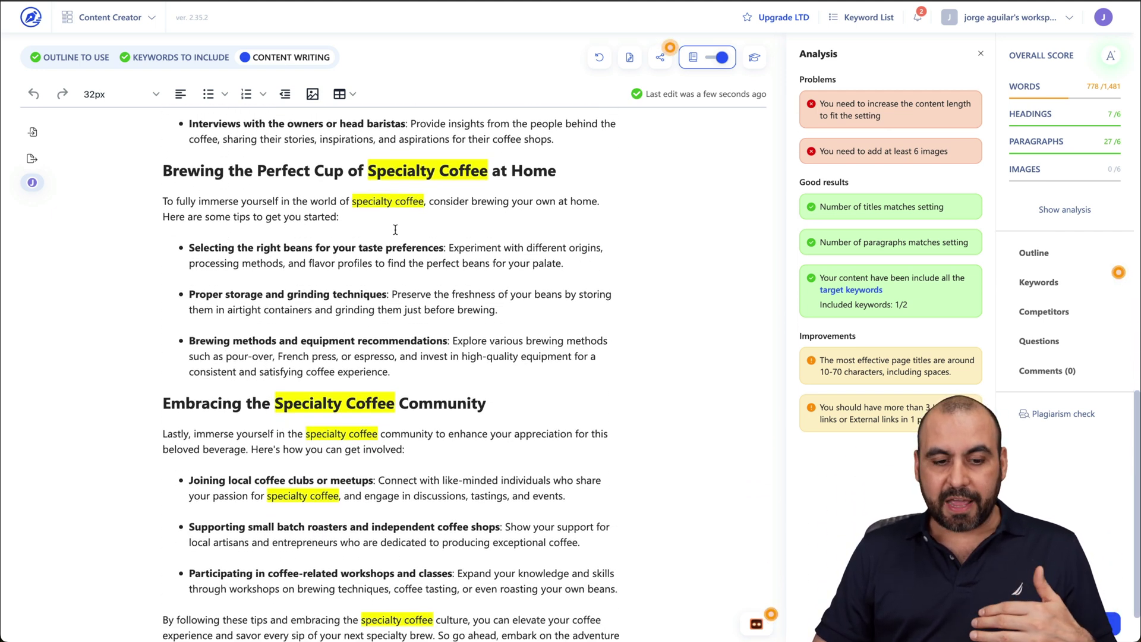
{"action": "scroll", "coordinate": [395, 230], "scroll_direction": "up", "scroll_amount": 20}
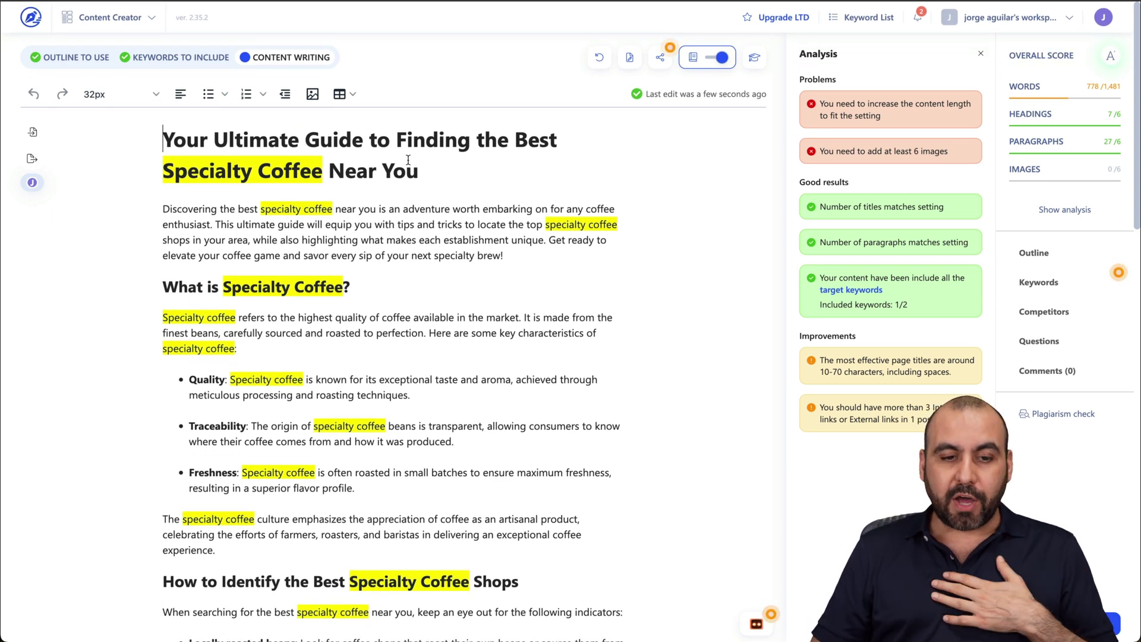
{"action": "triple_click", "coordinate": [408, 238]}
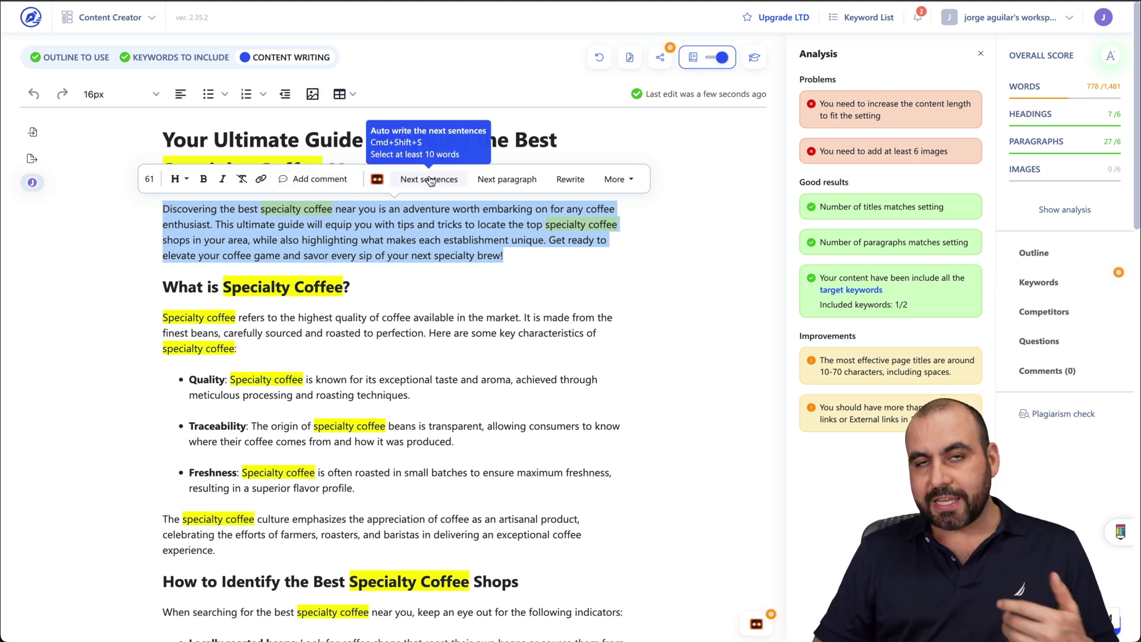
{"action": "left_click", "coordinate": [612, 179]}
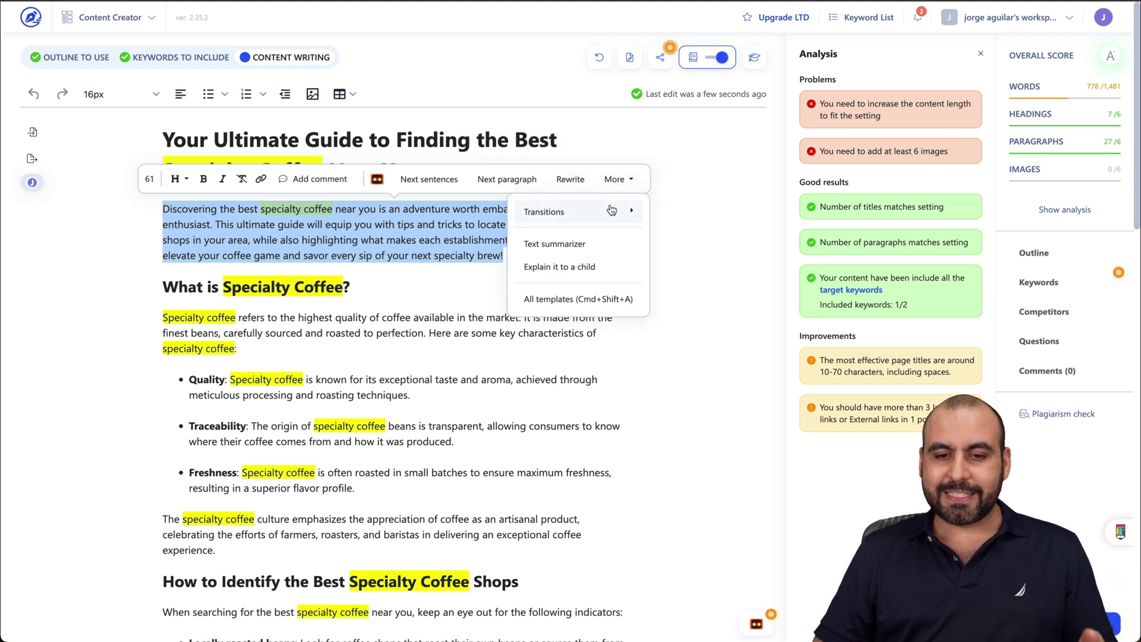
{"action": "left_click", "coordinate": [610, 210]}
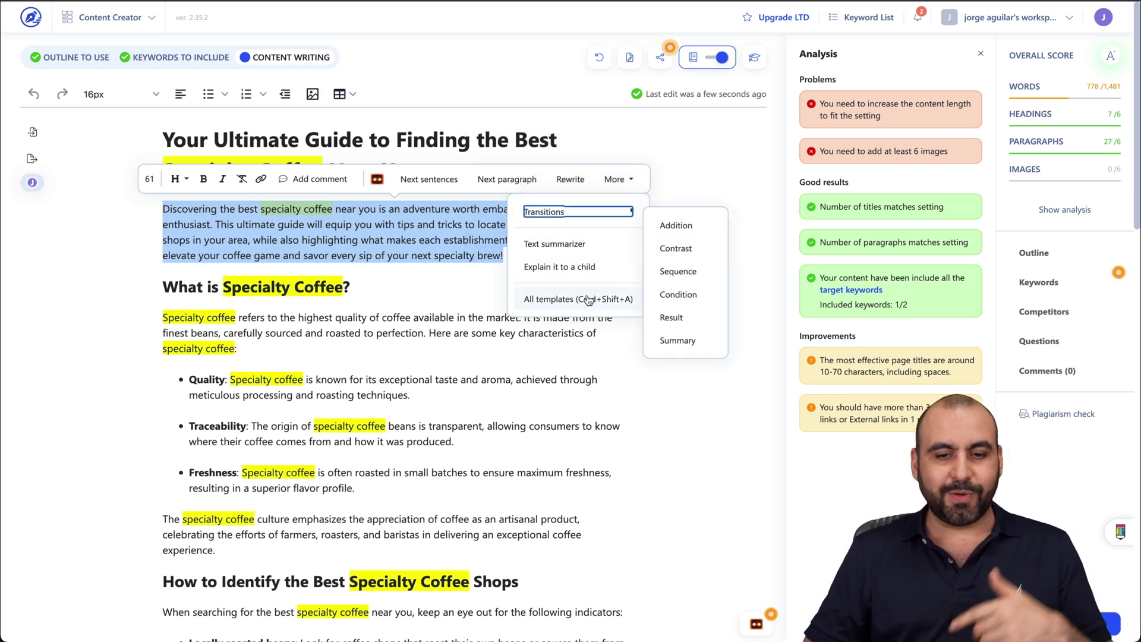
{"action": "left_click", "coordinate": [457, 255]}
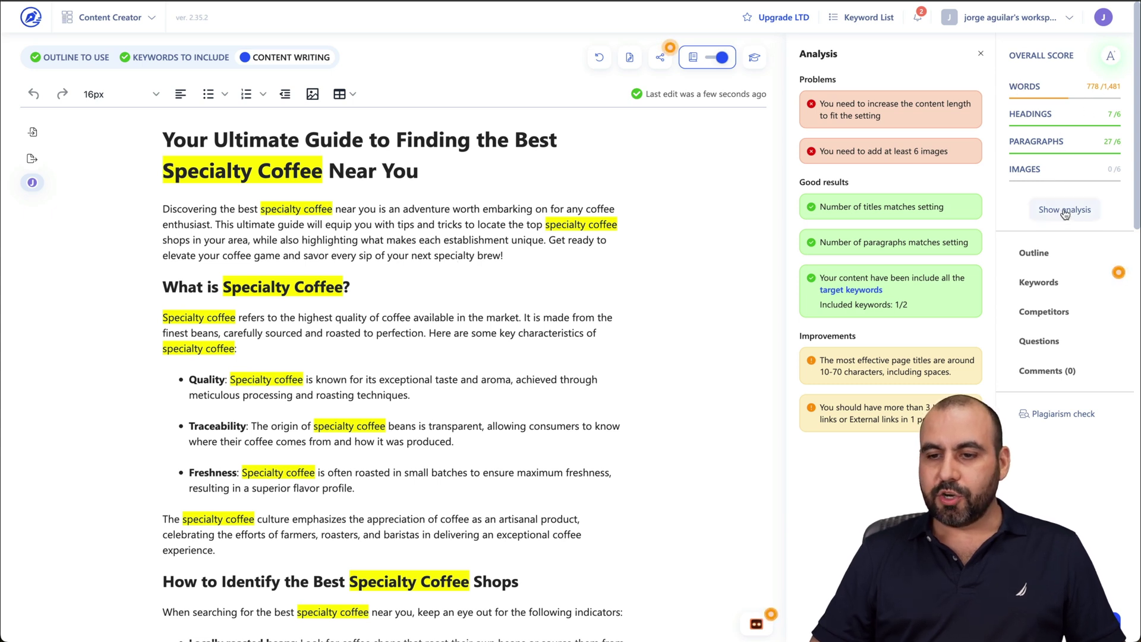
Step: Review the outline and keyword usage, turning keyword highlighting on and off again
{"action": "left_click", "coordinate": [1056, 260]}
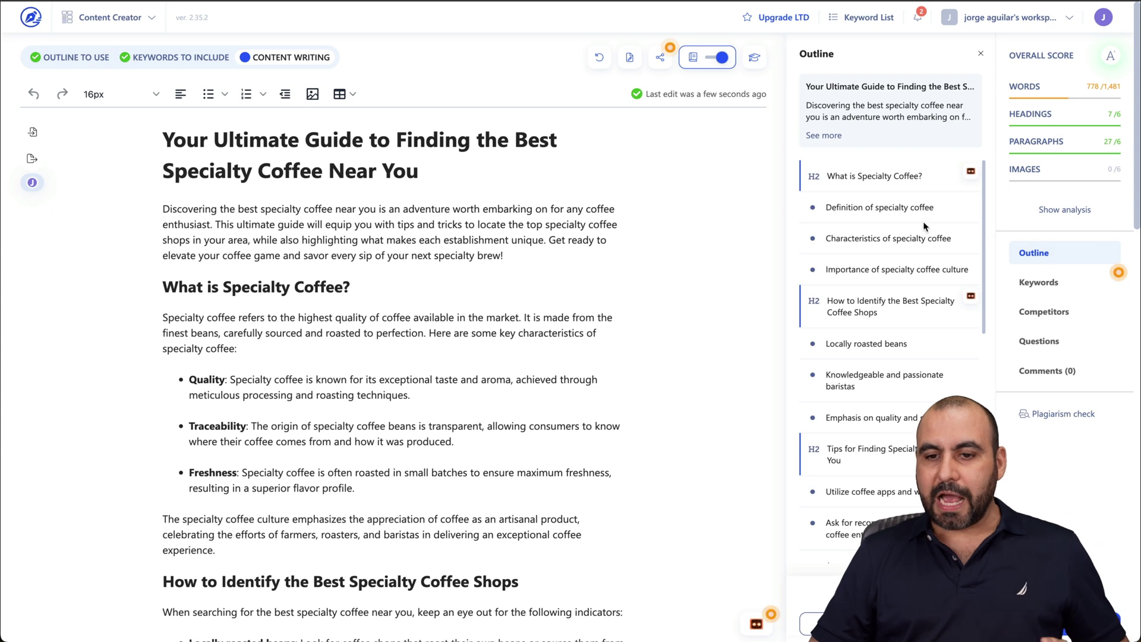
{"action": "left_click", "coordinate": [1021, 283]}
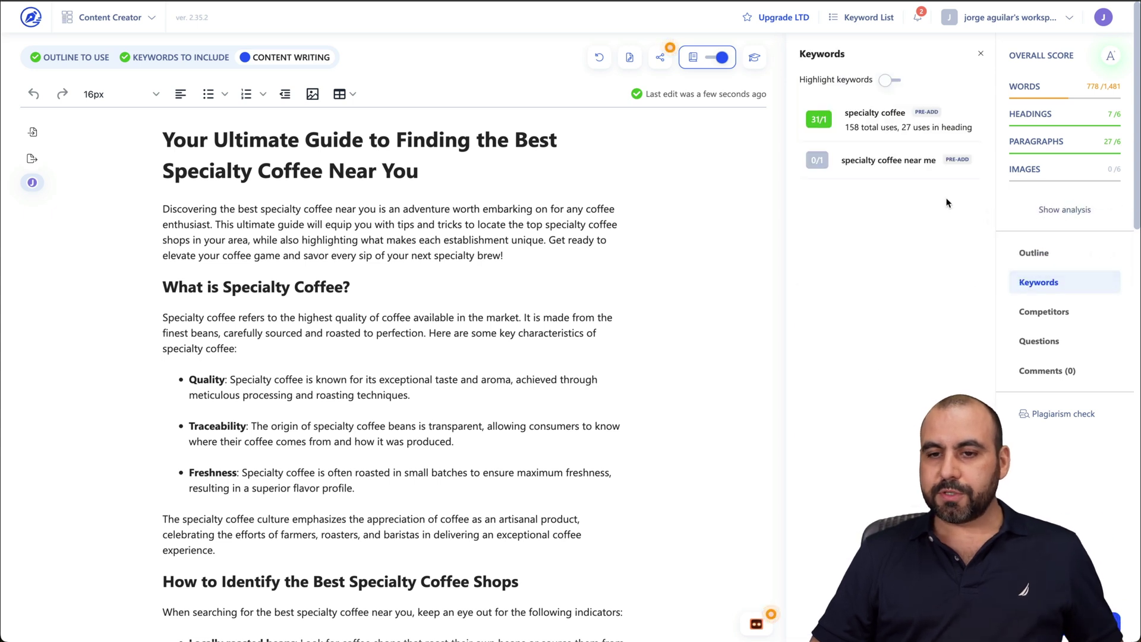
{"action": "left_click", "coordinate": [889, 81]}
{"action": "left_click", "coordinate": [889, 82]}
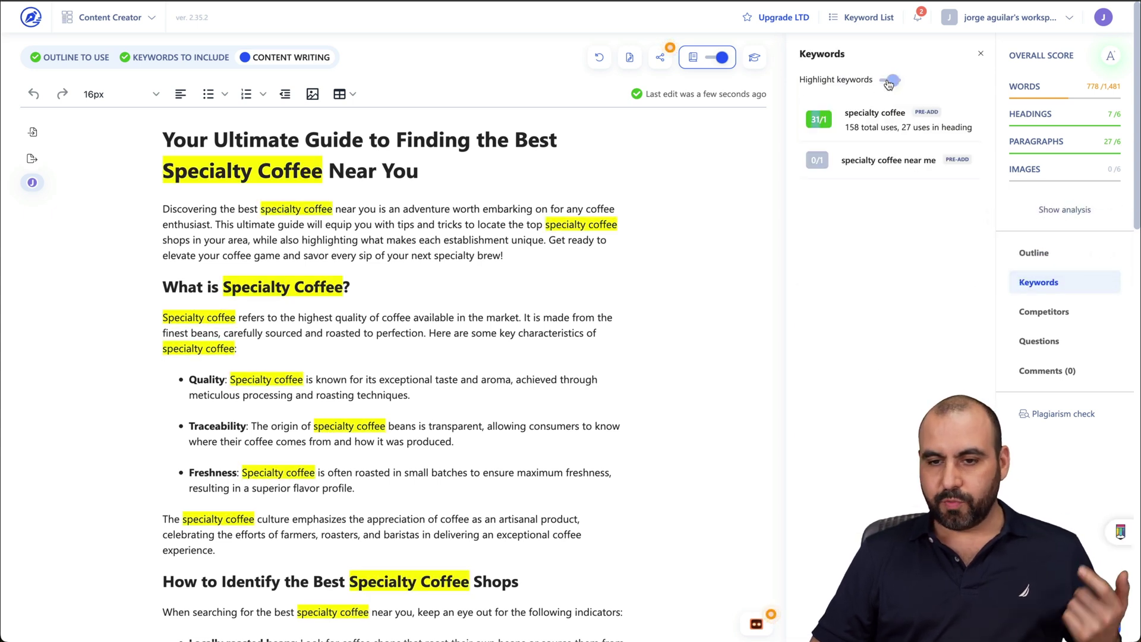
Step: Check the competing pages, related questions and the empty comments list
{"action": "left_click", "coordinate": [1046, 315]}
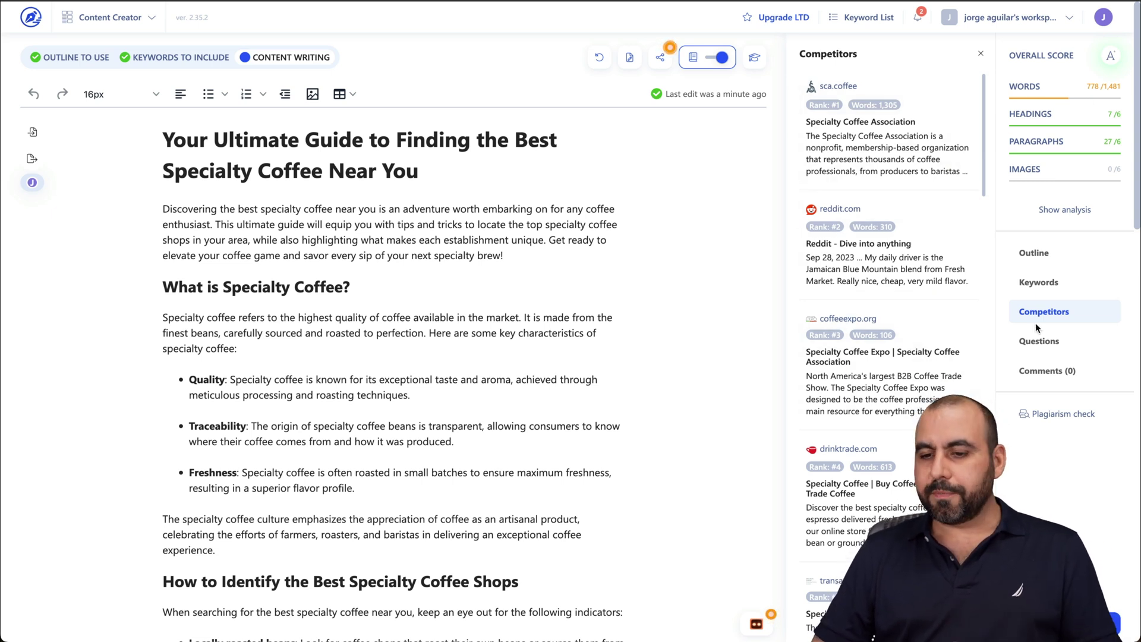
{"action": "left_click", "coordinate": [1038, 342]}
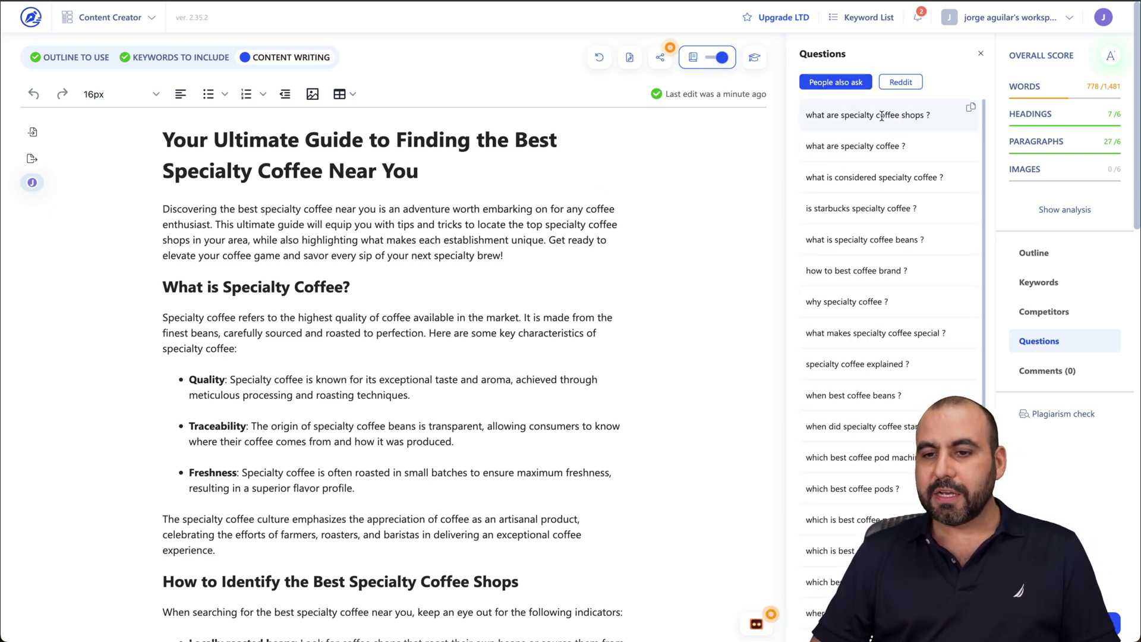
{"action": "left_click", "coordinate": [1040, 372]}
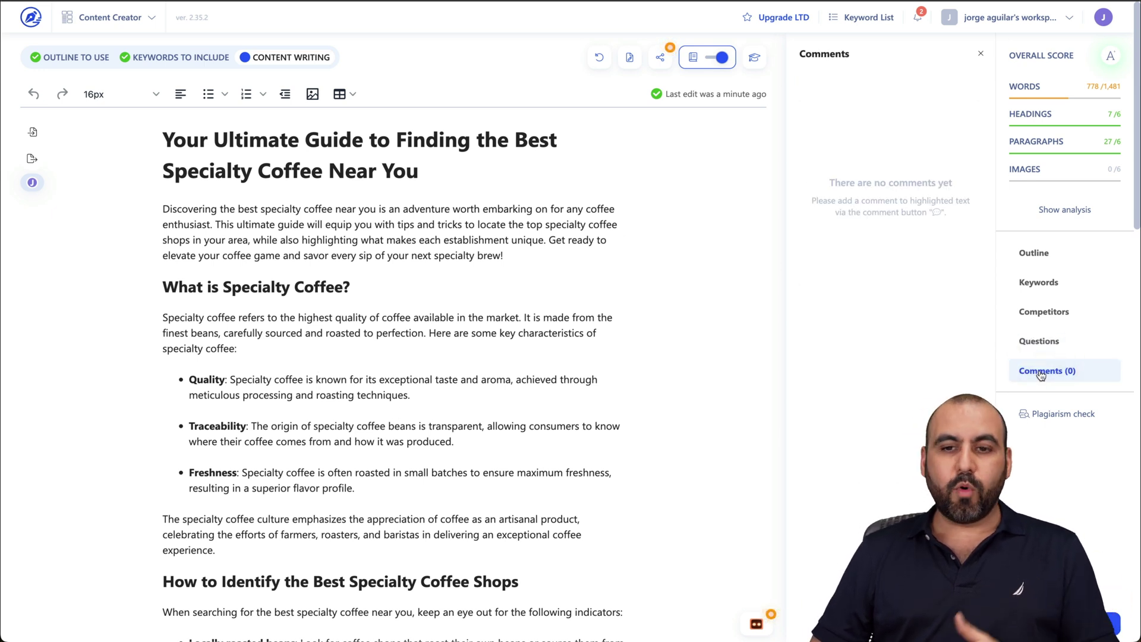
Step: Start and confirm a plagiarism check on the coffee article
{"action": "left_click", "coordinate": [1050, 414]}
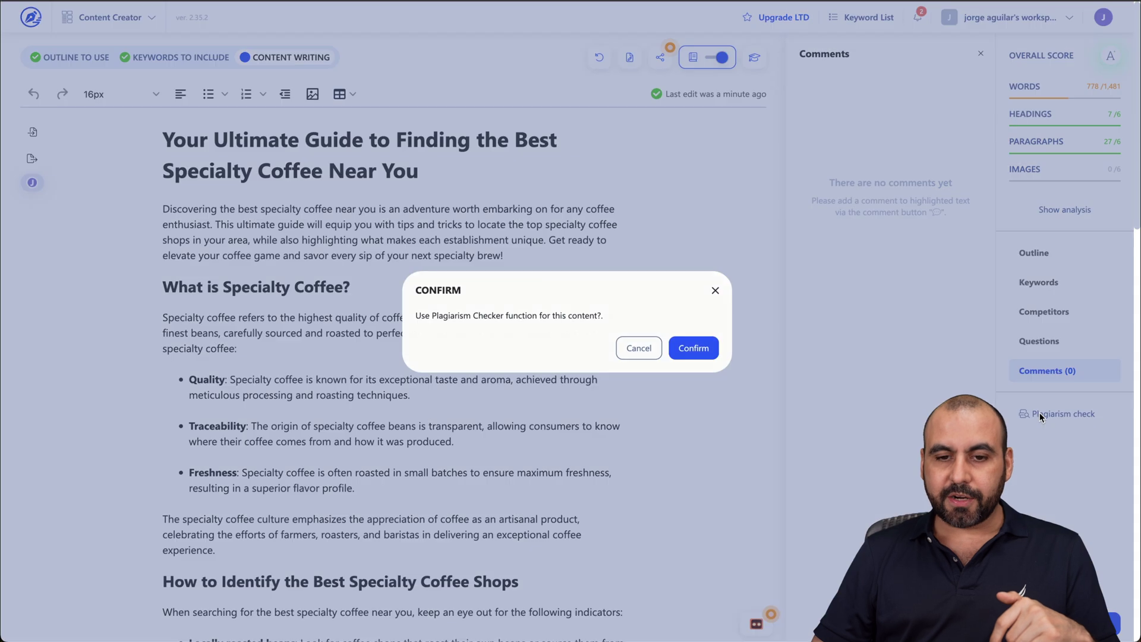
{"action": "left_click", "coordinate": [689, 352]}
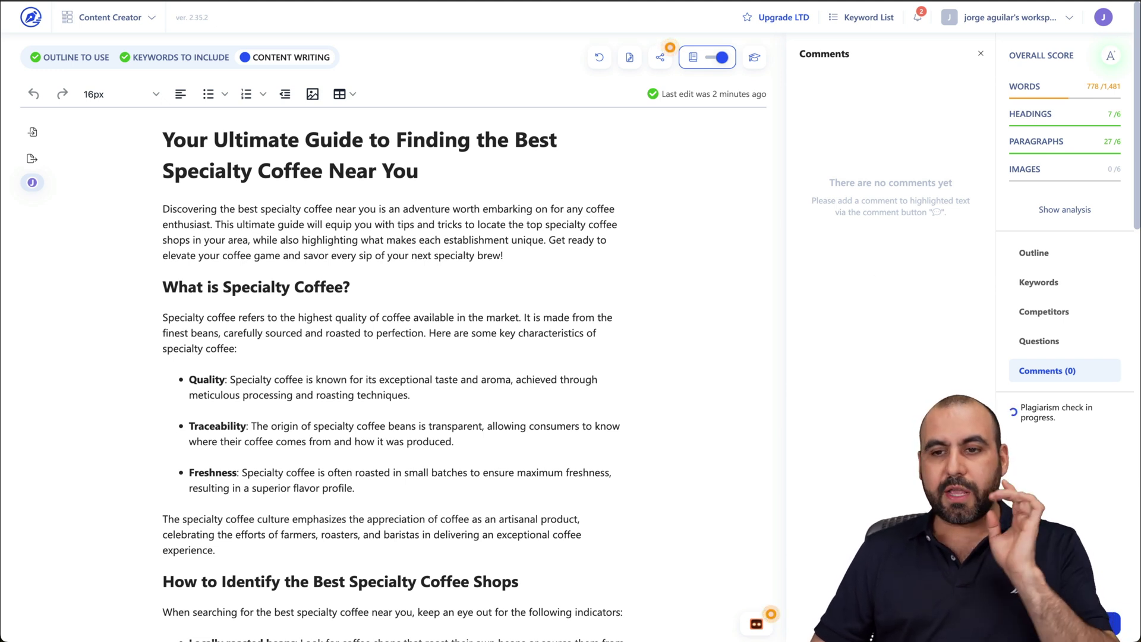
{"action": "left_click", "coordinate": [103, 18]}
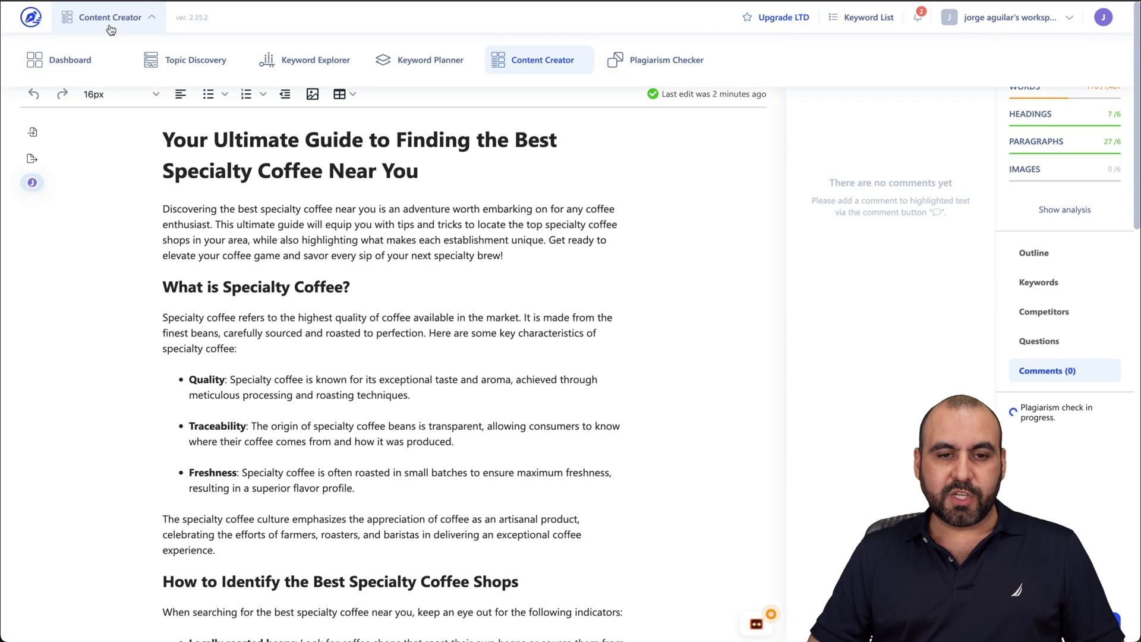
Step: Check the 'lifetime deal' result in Plagiarism Checker history (0% plagiarized), then return to the dashboard
{"action": "left_click", "coordinate": [655, 62]}
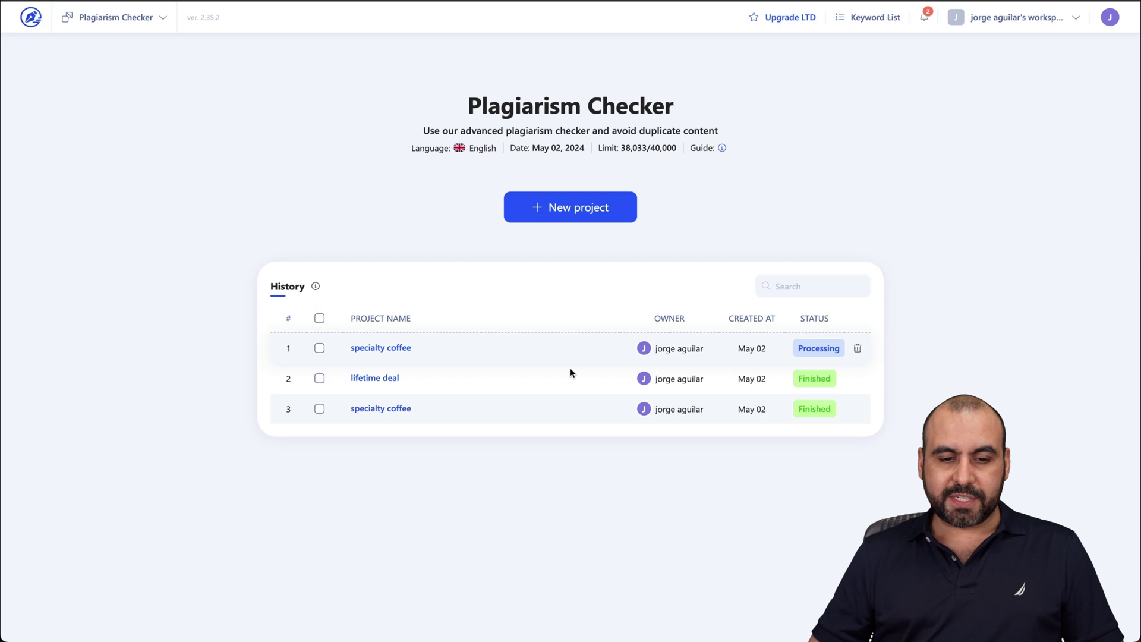
{"action": "left_click", "coordinate": [383, 378]}
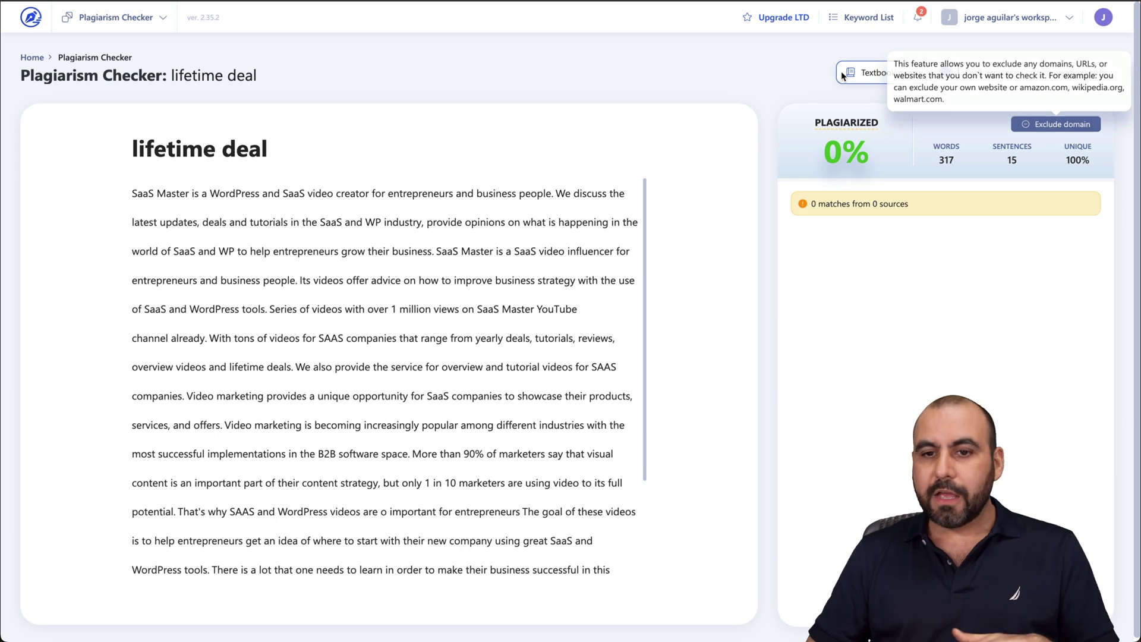
{"action": "left_click", "coordinate": [39, 20]}
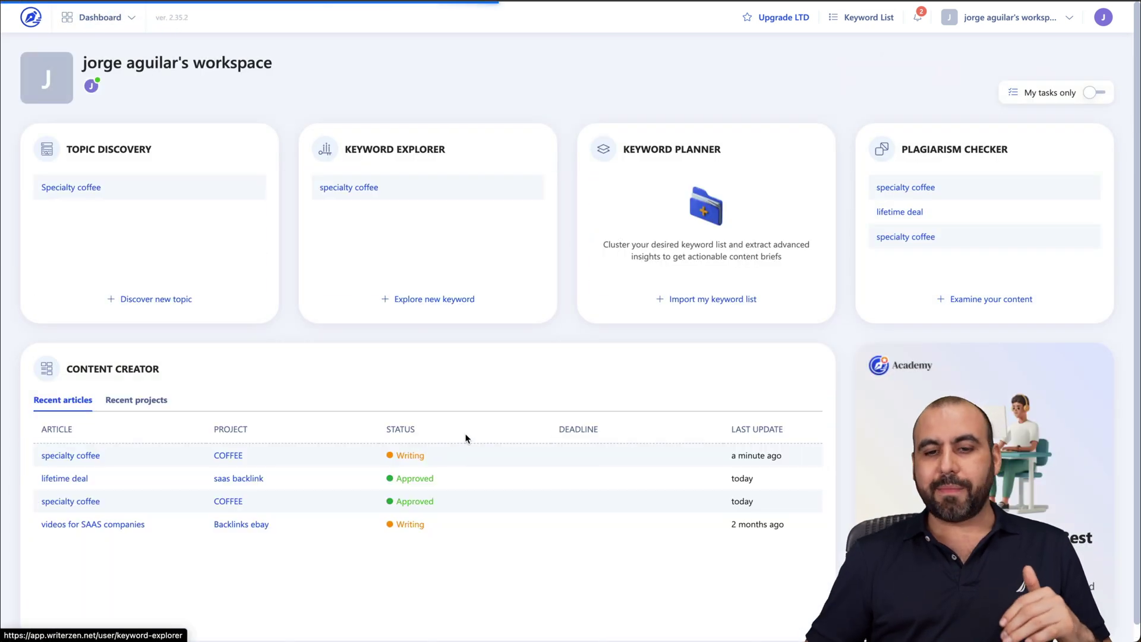